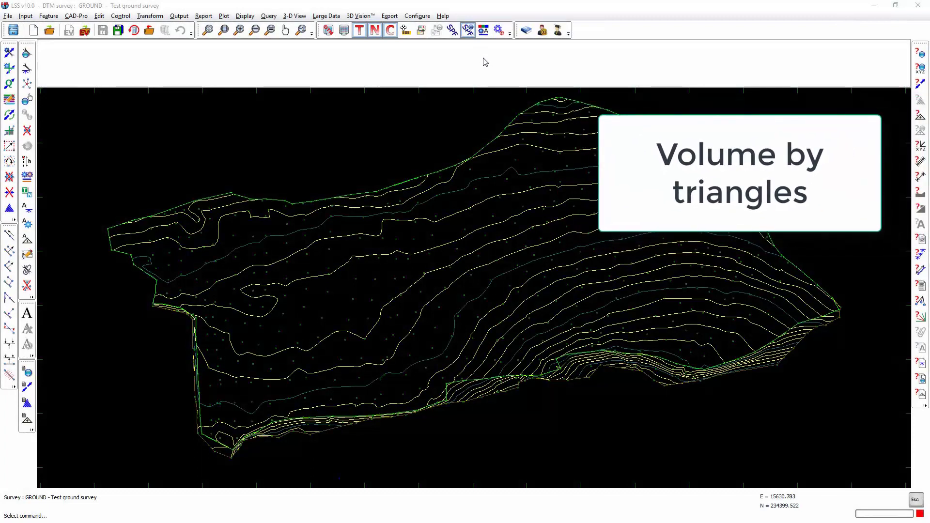
# - Set up a query section against EXCAVATION.LSS drawn in dark purple, and place its start point
pyautogui.click(920, 192)
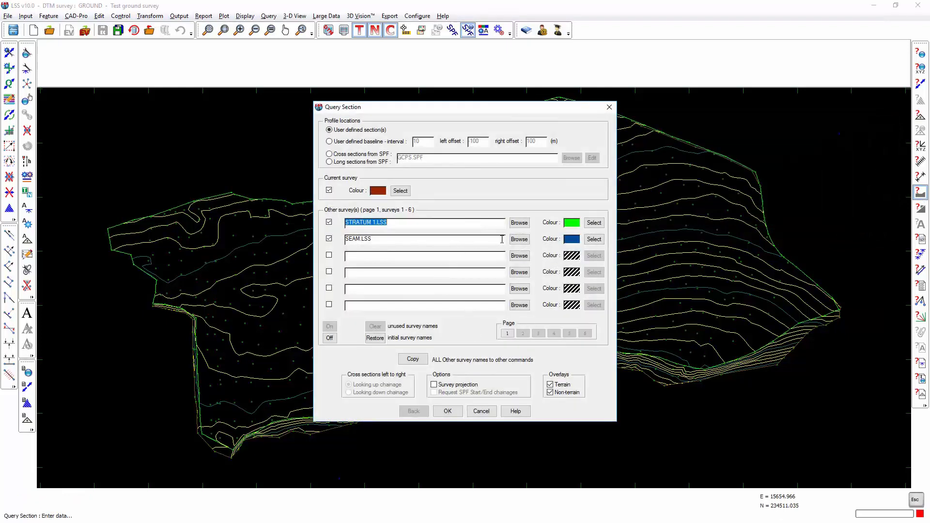
pyautogui.click(524, 226)
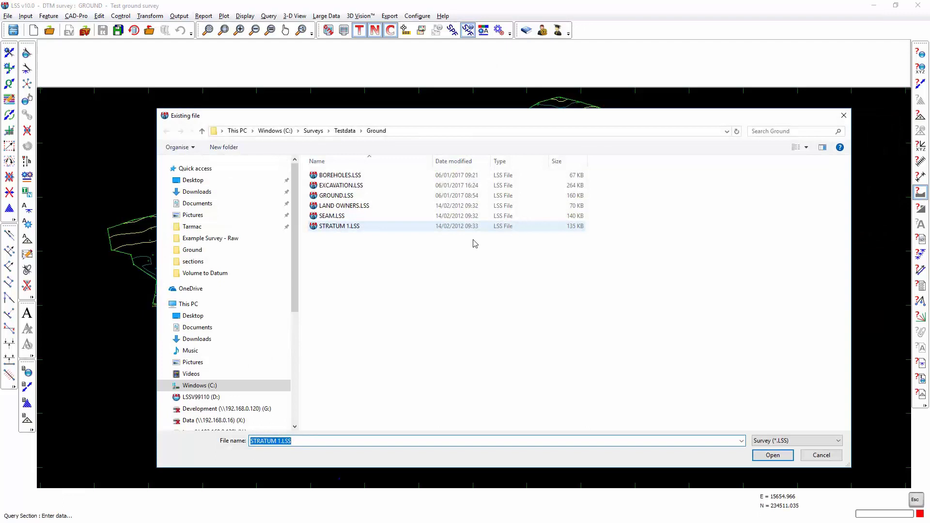
pyautogui.doubleClick(330, 185)
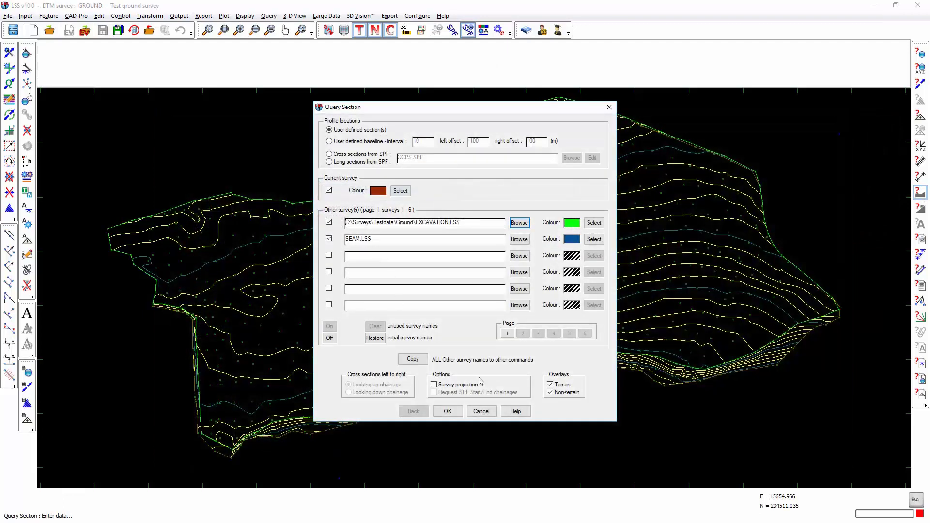
pyautogui.click(594, 222)
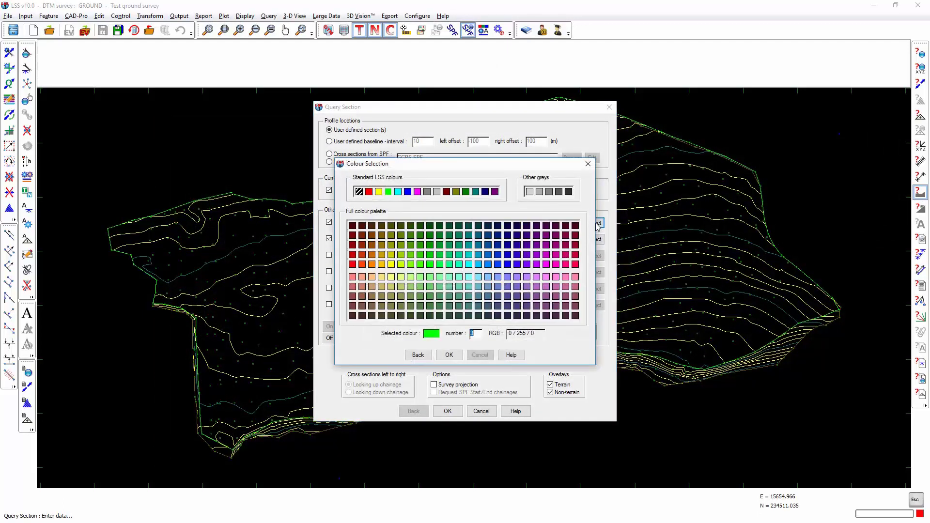
pyautogui.click(536, 225)
pyautogui.click(449, 355)
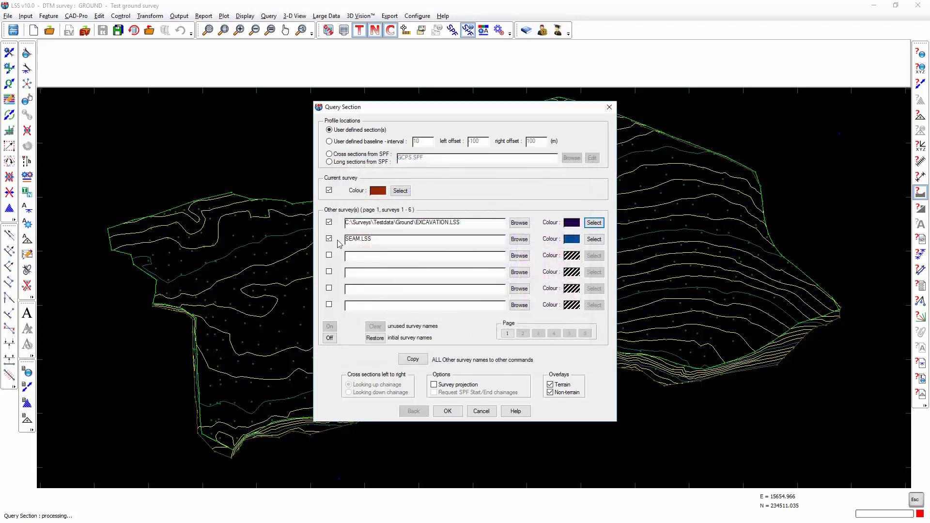
pyautogui.click(447, 411)
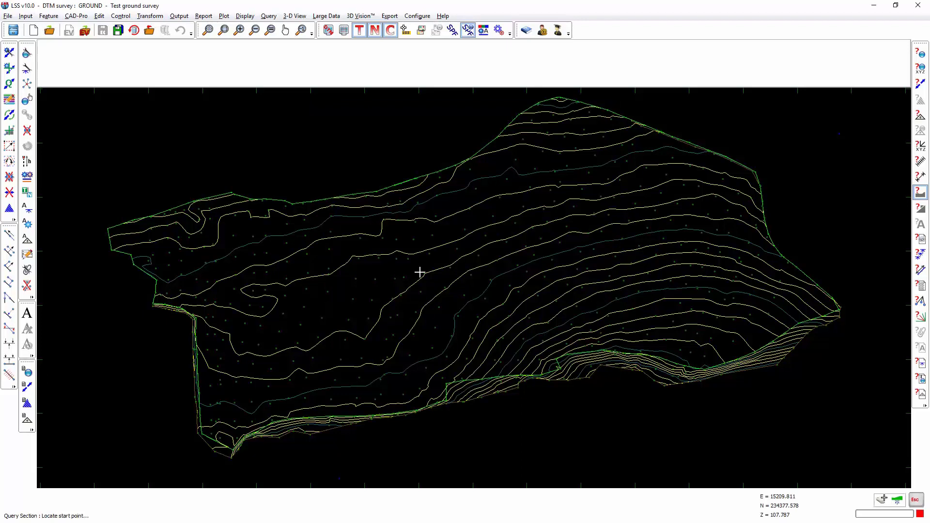
pyautogui.click(388, 157)
# - Place the section end point, review the GROUND vs EXCAVATION profile, then close it
pyautogui.click(502, 411)
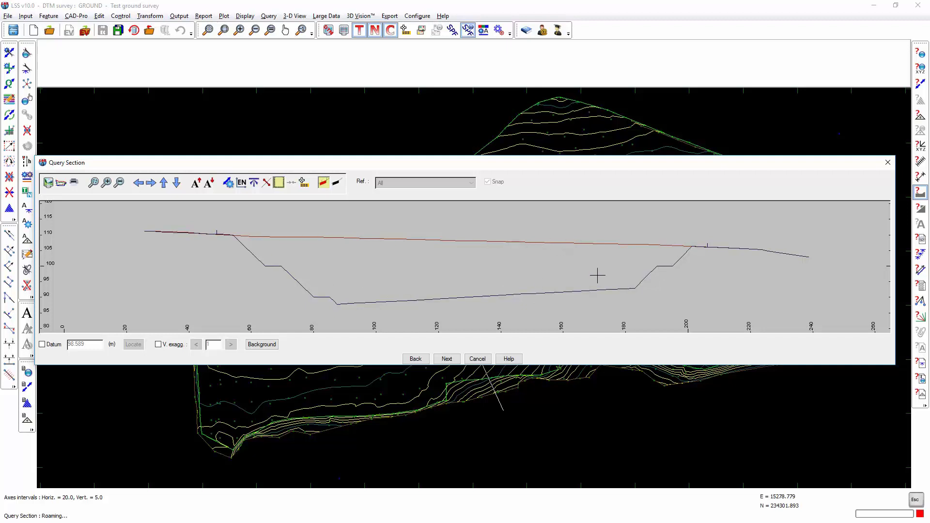
pyautogui.click(483, 360)
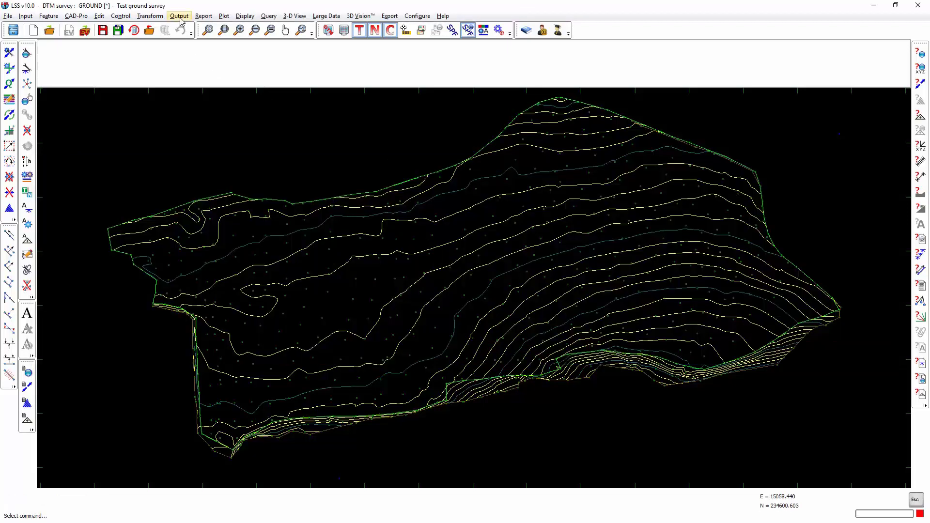
# - Start a Volume to other survey report against EXCAVATION.LSS using the Triangles method
pyautogui.click(203, 16)
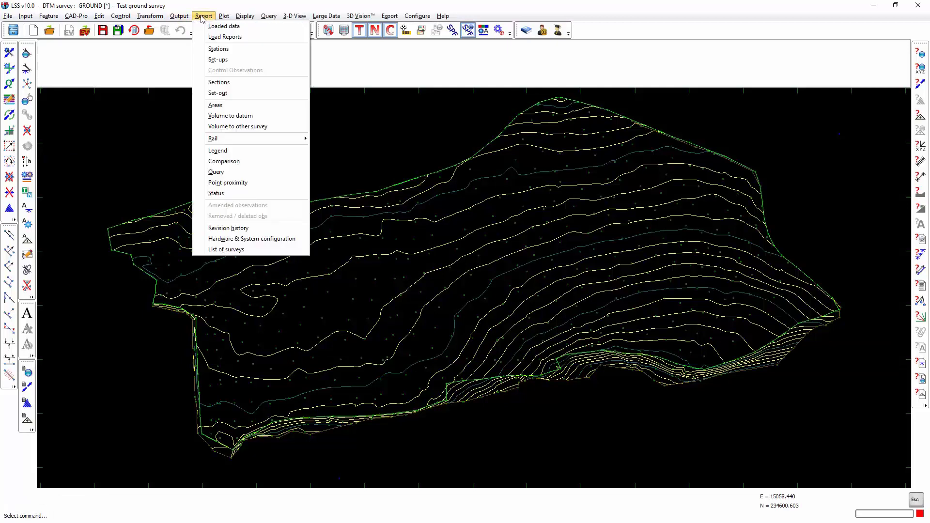
pyautogui.click(230, 127)
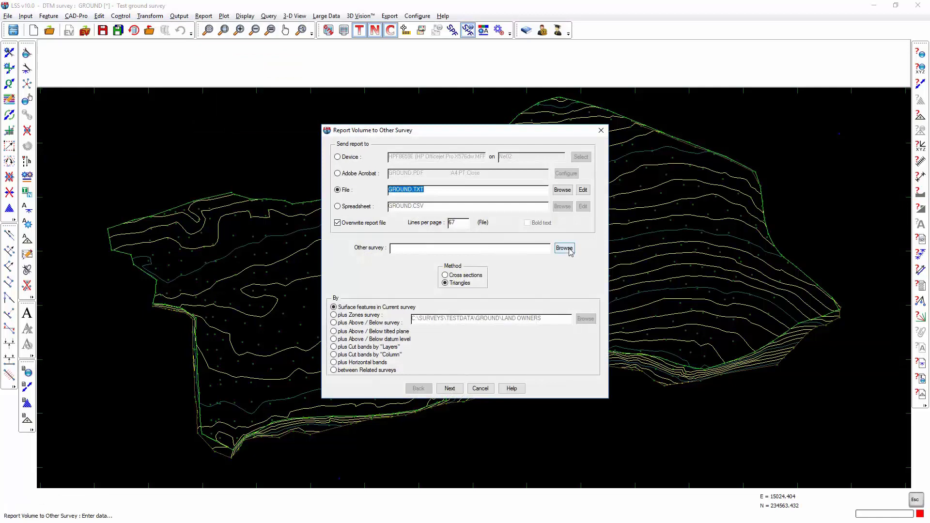
pyautogui.click(566, 249)
pyautogui.doubleClick(347, 186)
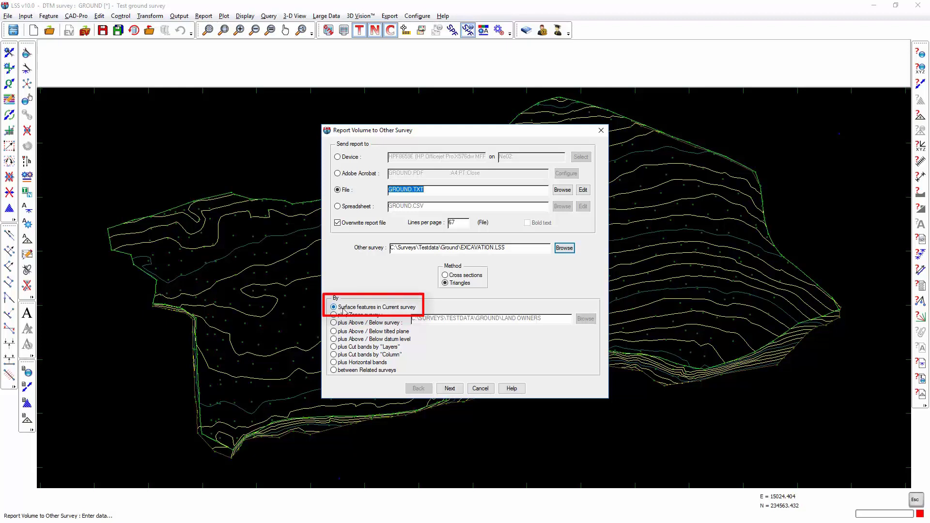
pyautogui.click(450, 389)
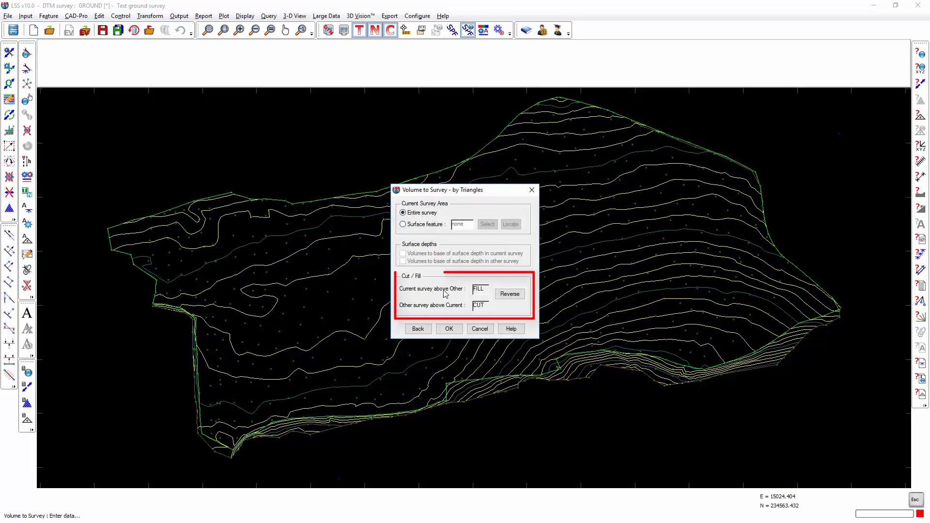
# - Reverse cut/fill so ground above excavation counts as cut, and generate the volume report
pyautogui.click(510, 297)
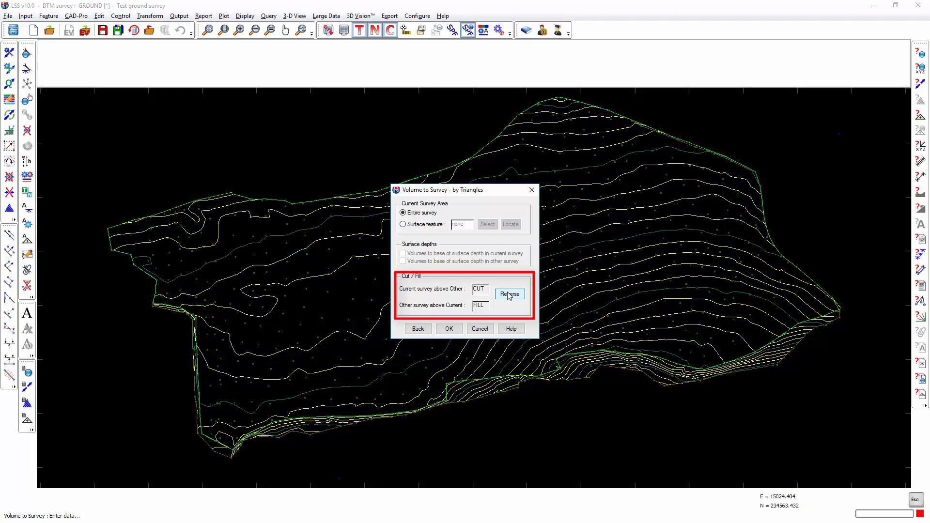
pyautogui.click(448, 328)
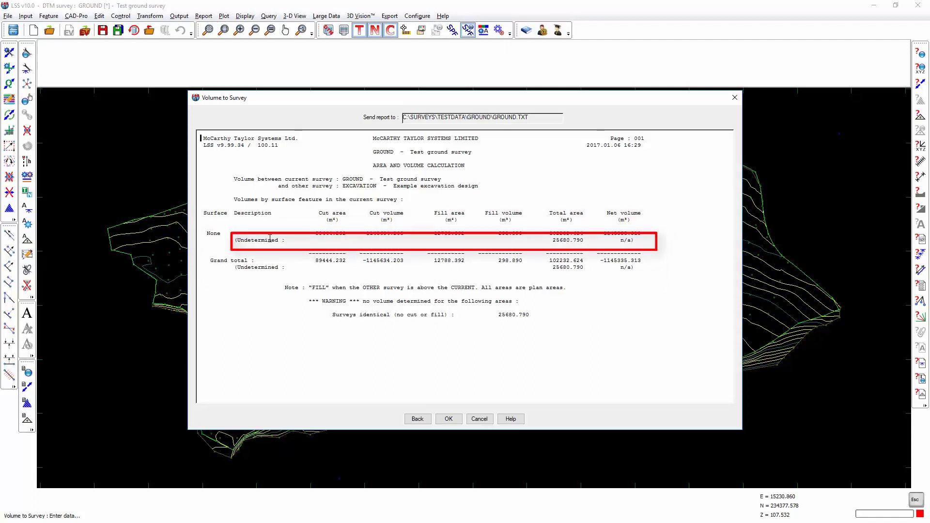
# - Highlight the undetermined area and the 25680.790 m² identical-surveys area in the report
pyautogui.moveTo(549, 240); pyautogui.dragTo(584, 240)
pyautogui.moveTo(494, 315); pyautogui.dragTo(534, 315)
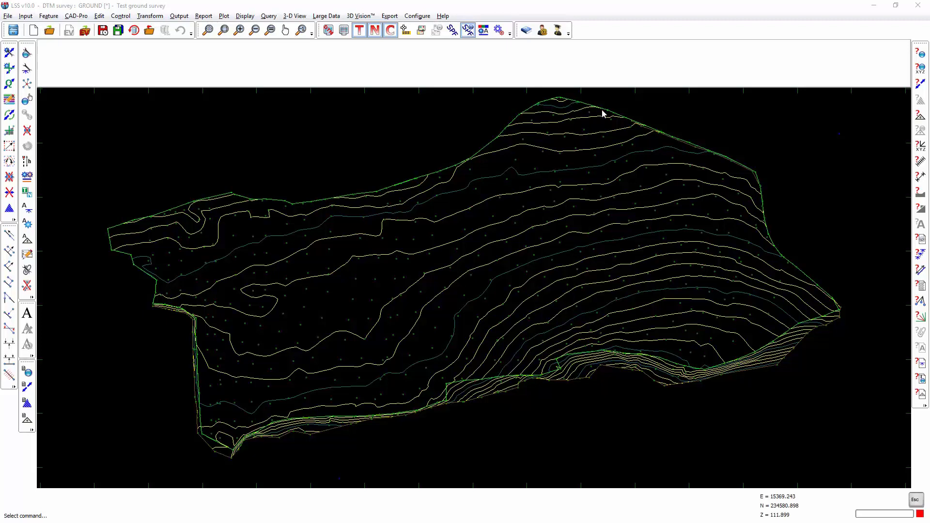
# - Begin creating section position file 'section' and select its 10 m section interval
pyautogui.click(412, 18)
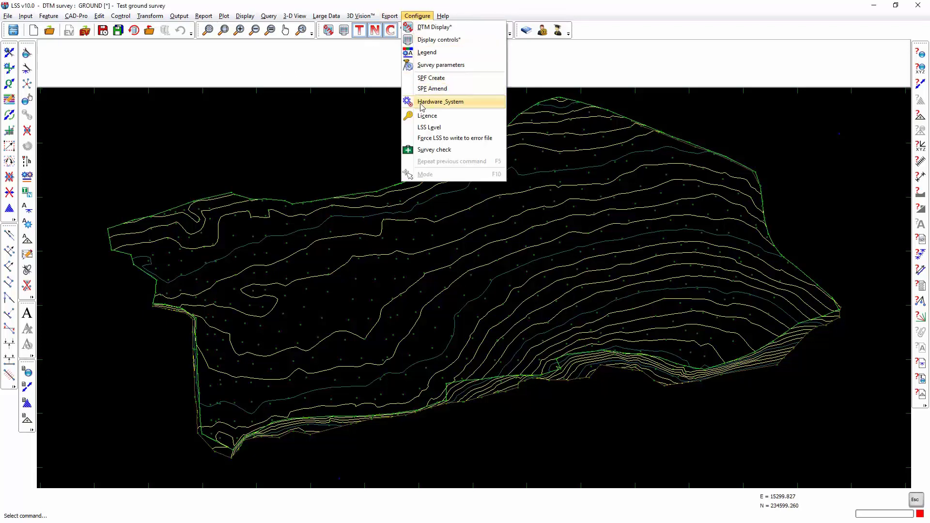
pyautogui.click(431, 78)
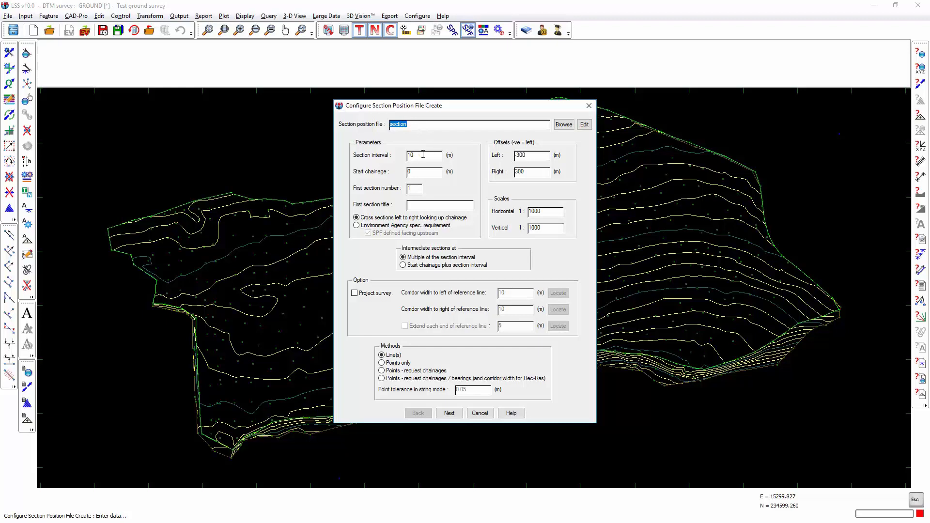
pyautogui.doubleClick(426, 155)
# - Locate a free reference line across the survey and save the 'section' position file
pyautogui.click(449, 412)
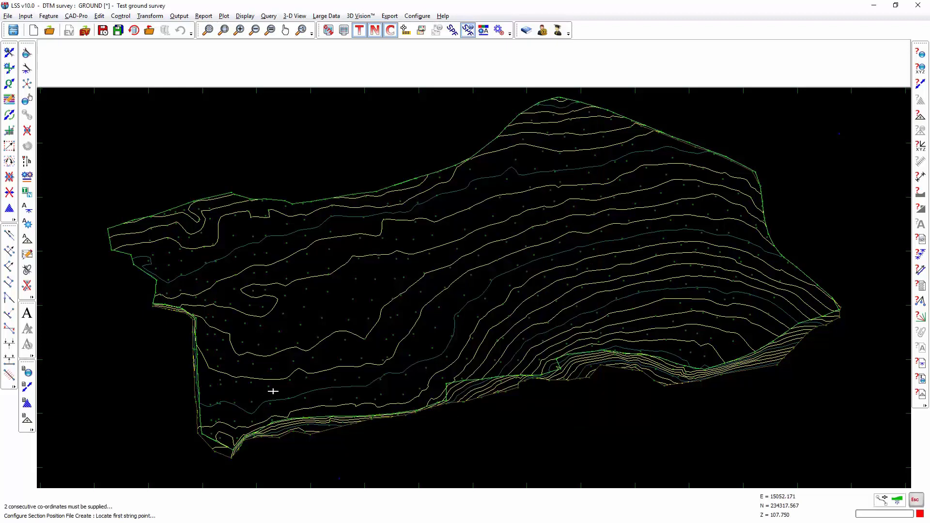
pyautogui.click(884, 500)
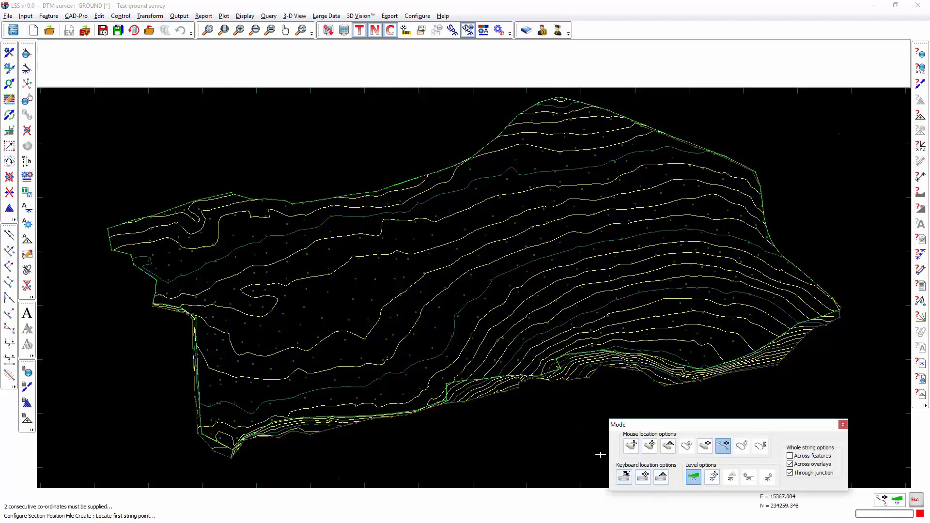
pyautogui.click(630, 446)
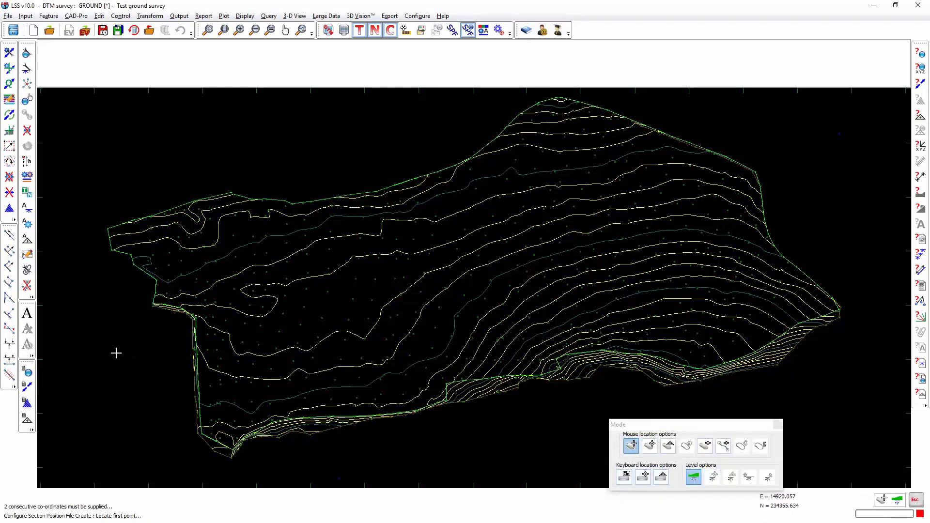
pyautogui.click(97, 360)
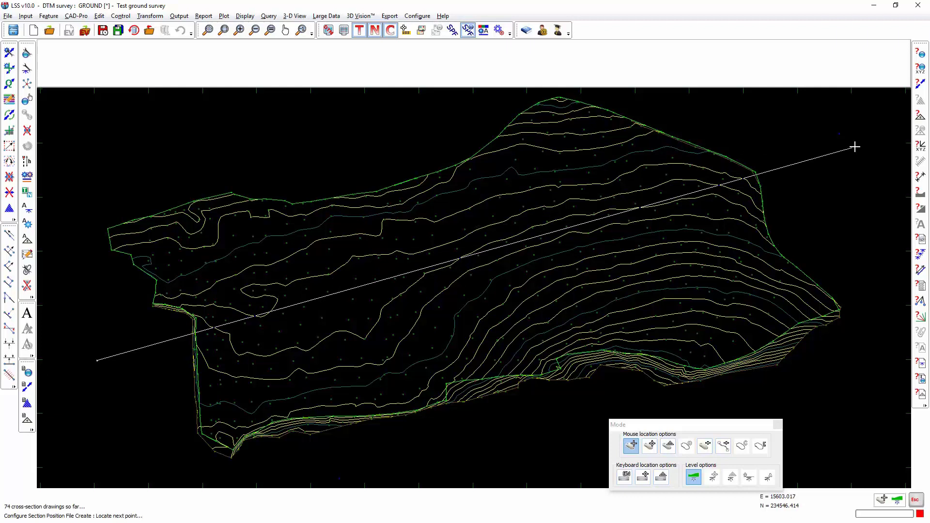
pyautogui.click(854, 147)
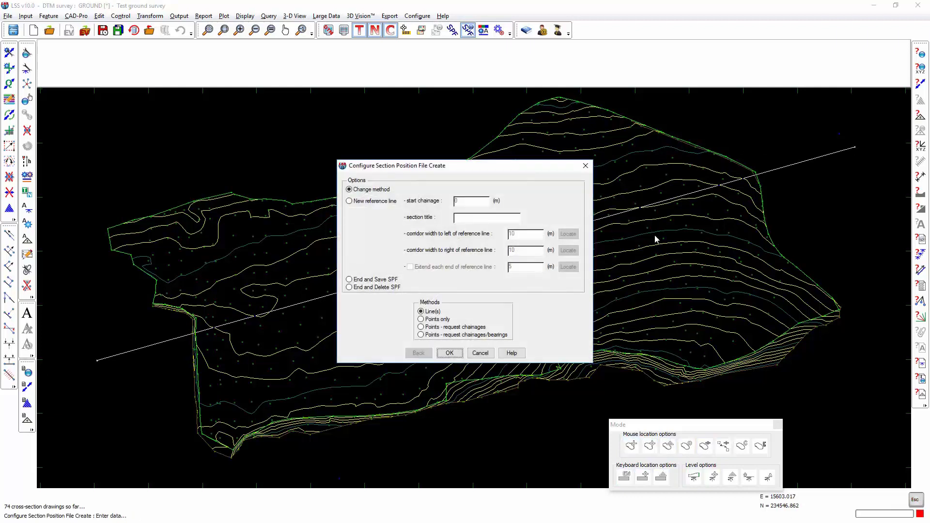
pyautogui.click(380, 279)
pyautogui.click(450, 352)
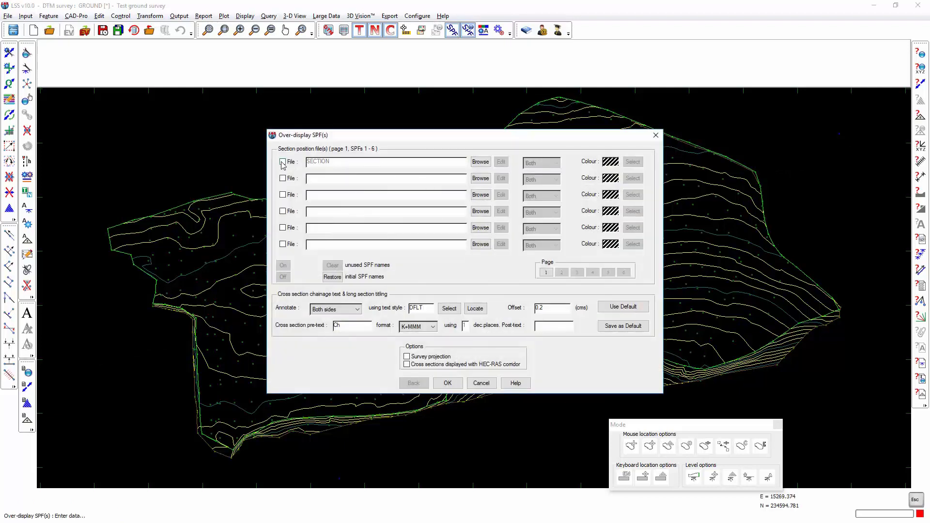
# - Preview the SECTION file's section lines over the plan, then hide the overlay
pyautogui.click(282, 161)
pyautogui.click(446, 383)
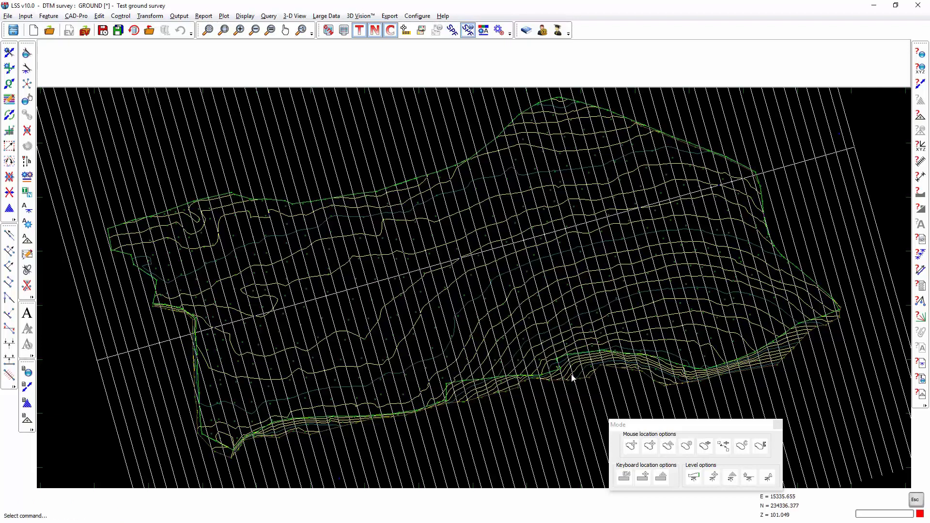
pyautogui.click(777, 424)
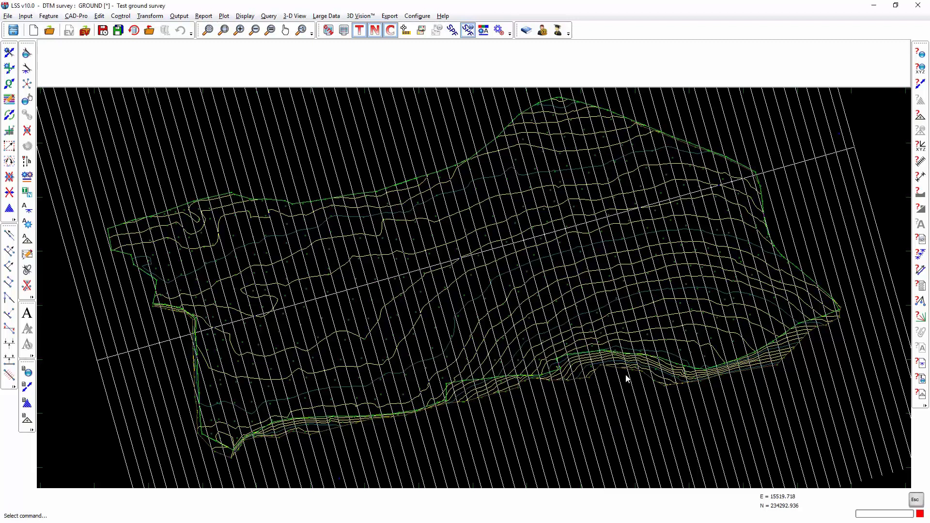
pyautogui.click(468, 30)
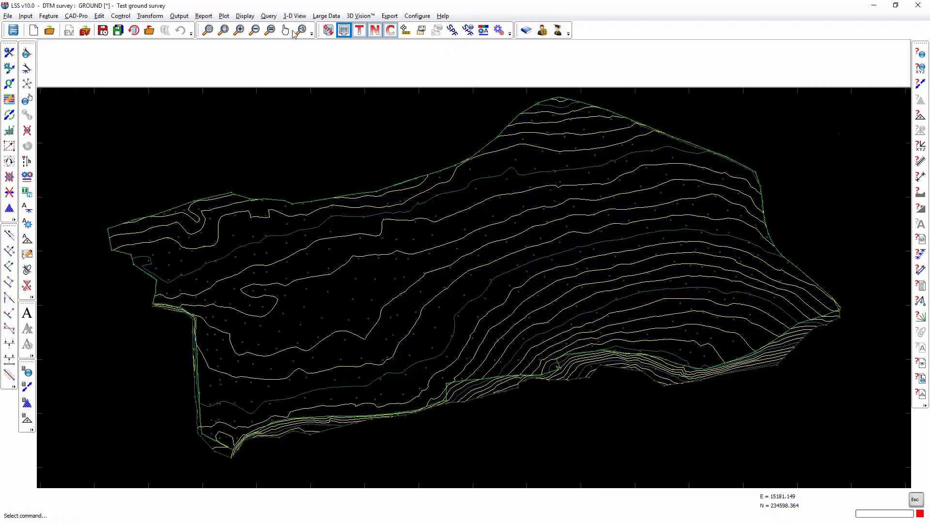
# - Run a Volume to other survey report against EXCAVATION.LSS by cross sections using SECTION.SPF
pyautogui.click(203, 16)
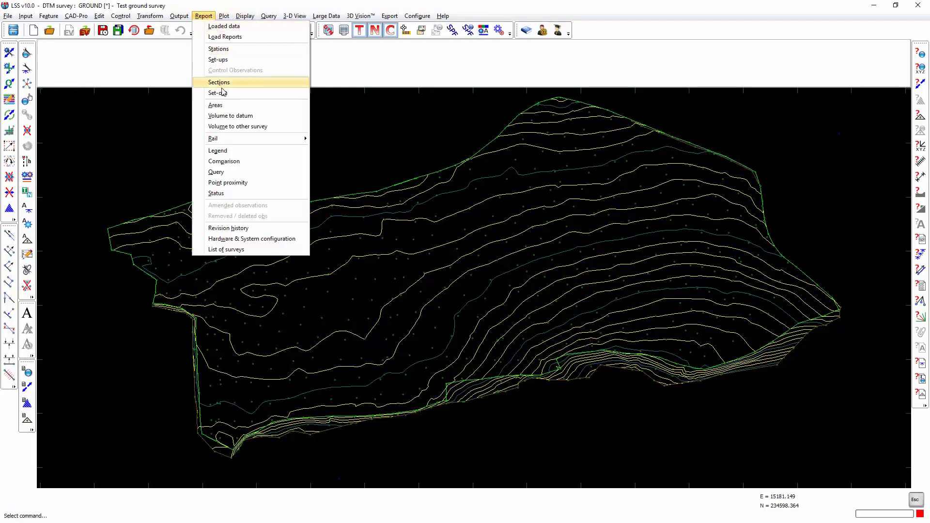
pyautogui.click(227, 127)
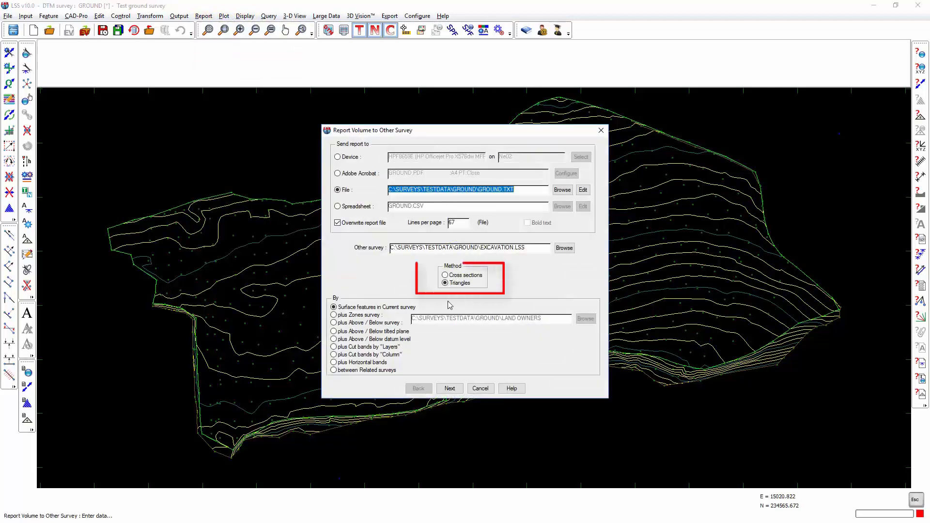
pyautogui.click(449, 276)
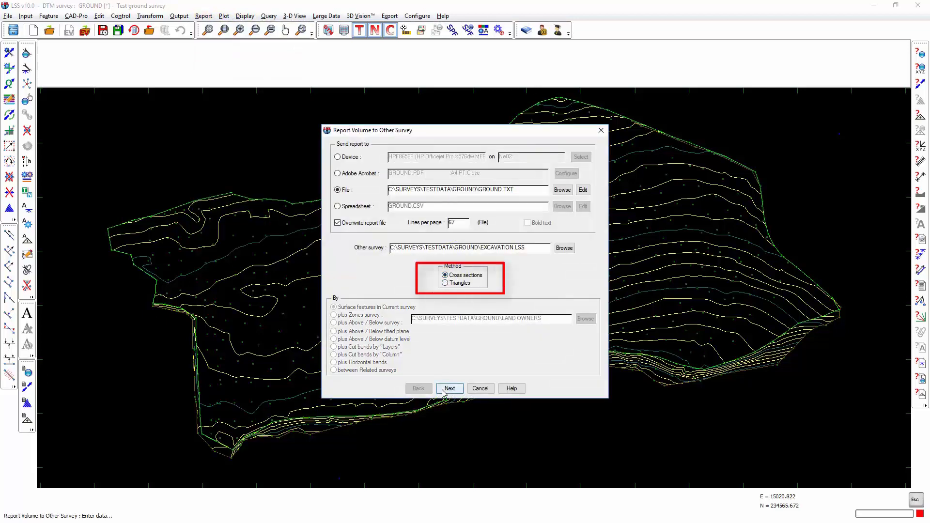
pyautogui.click(444, 389)
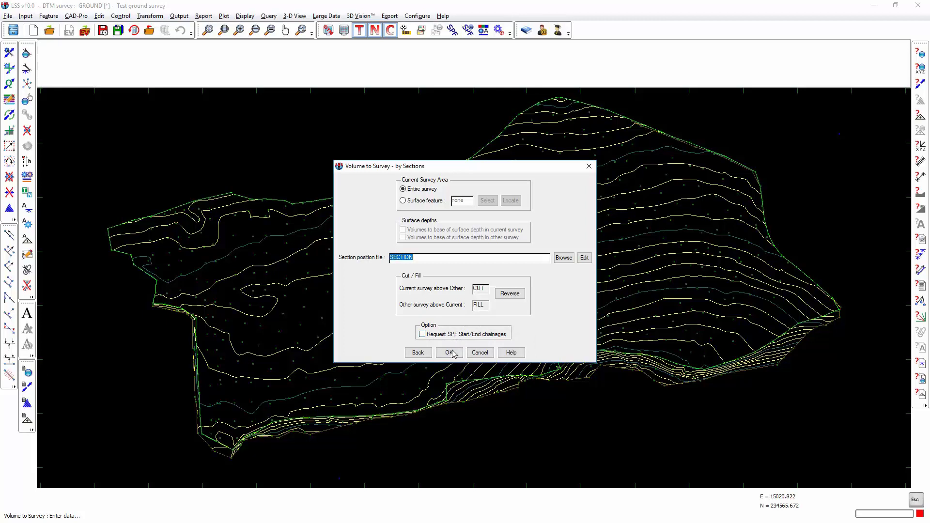
pyautogui.click(449, 352)
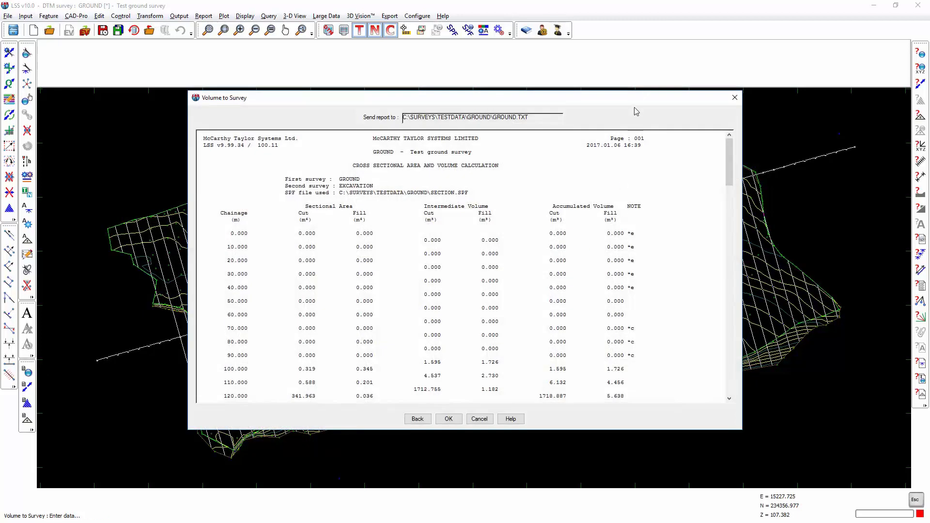
# - Scroll the cross-section volume report to the end and highlight the final accumulated cut 1145994.104 m³
pyautogui.moveTo(639, 101)
pyautogui.mouseDown()
pyautogui.moveTo(644, 498)
pyautogui.moveTo(676, 306)
pyautogui.moveTo(651, 260)
pyautogui.moveTo(674, 425)
pyautogui.moveTo(650, 332)
pyautogui.moveTo(643, 101)
pyautogui.moveTo(640, 117)
pyautogui.mouseUp()
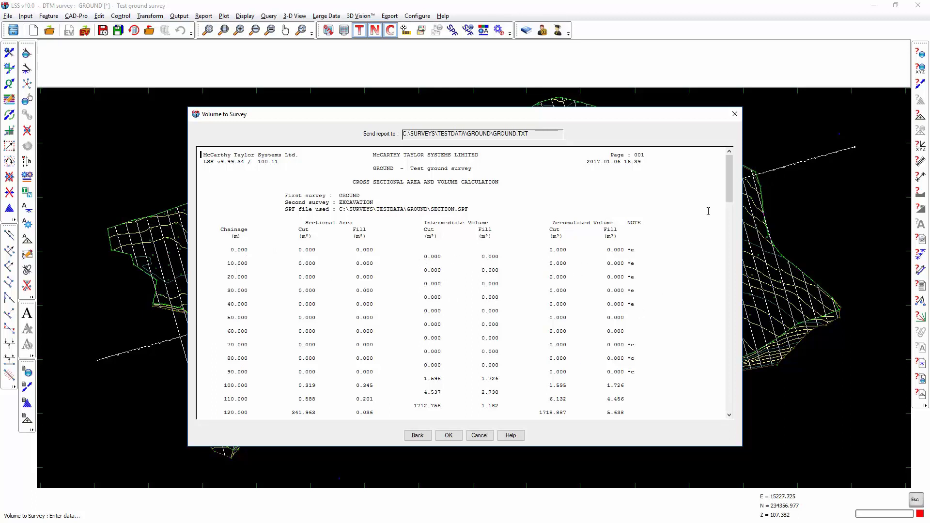
pyautogui.moveTo(730, 182); pyautogui.dragTo(730, 397)
pyautogui.moveTo(525, 365); pyautogui.dragTo(566, 363)
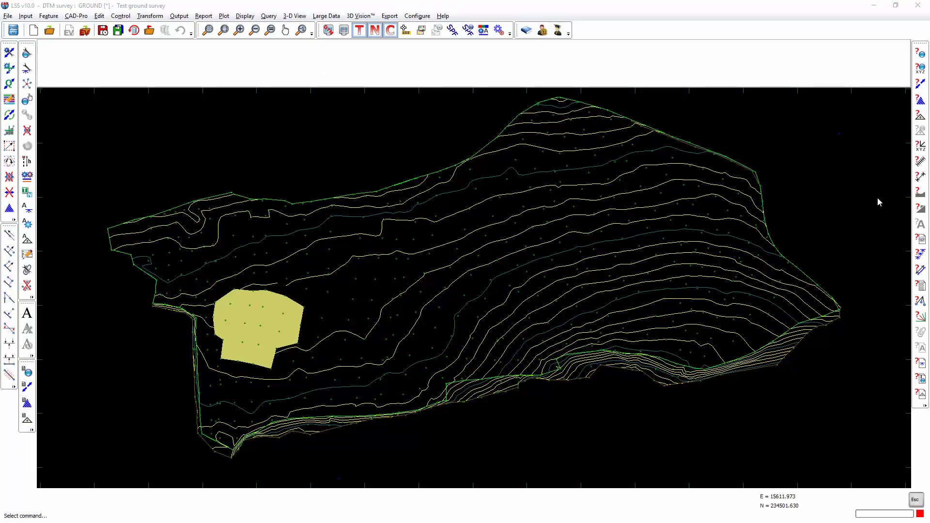
# - Draw a query section across the yellow concrete area
pyautogui.click(921, 192)
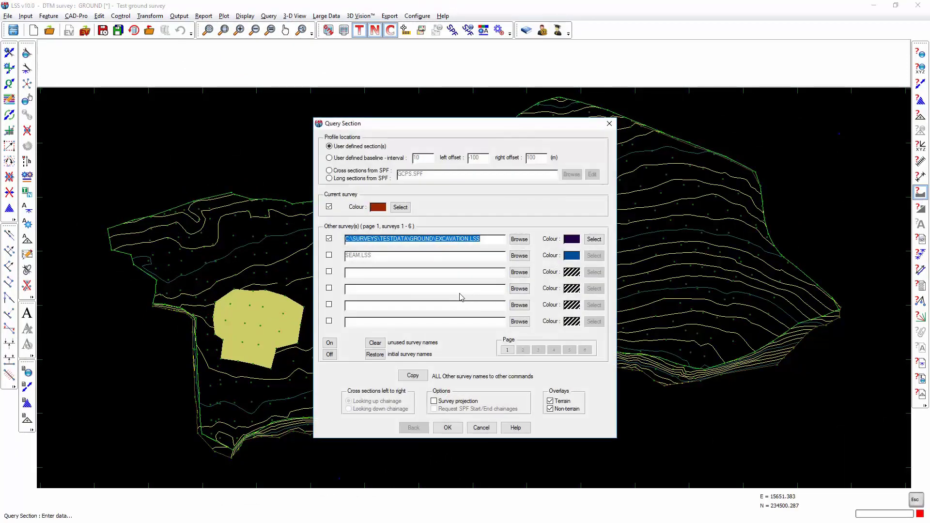
pyautogui.click(443, 427)
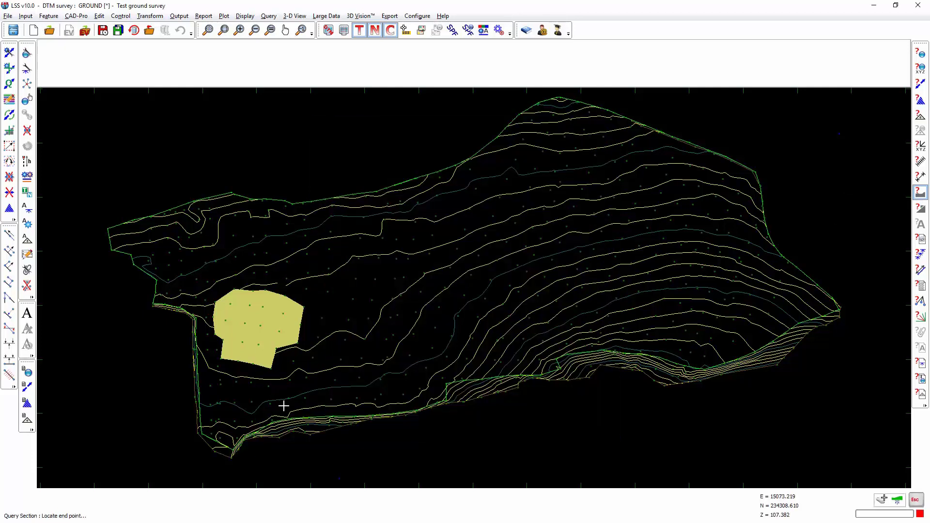
pyautogui.click(304, 437)
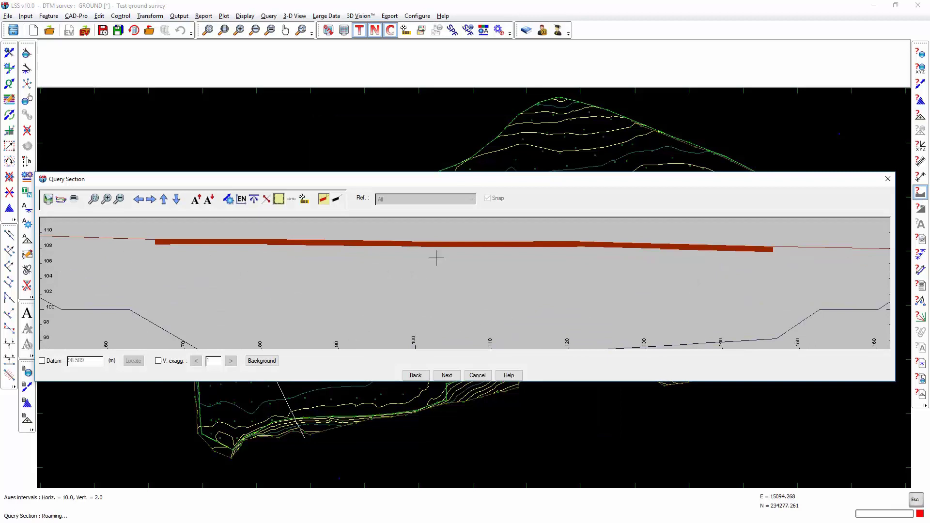
# - Zoom and pan the profile, briefly using live readouts, to inspect the concrete above the excavation
pyautogui.scroll(3, 760, 250)
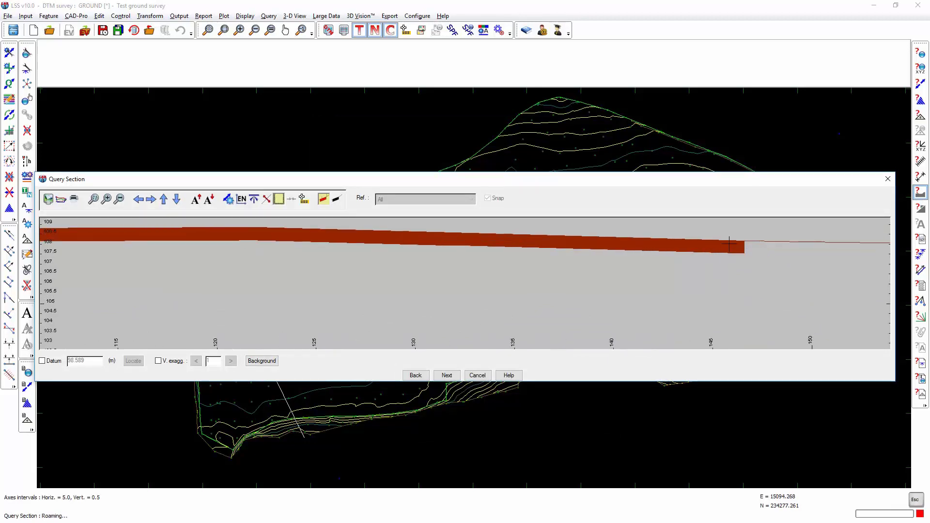
pyautogui.click(303, 200)
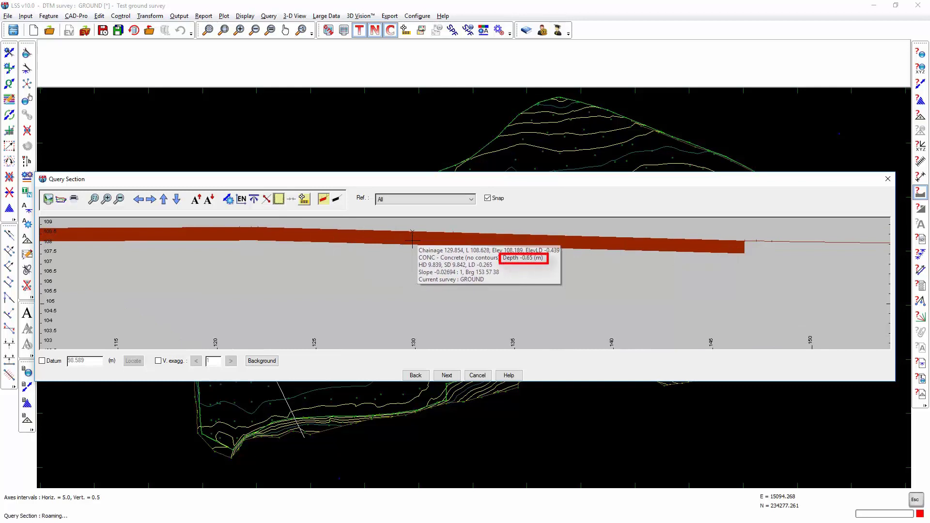
pyautogui.click(303, 200)
pyautogui.scroll(-2, 344, 270)
pyautogui.moveTo(345, 284); pyautogui.dragTo(494, 278, button='middle')
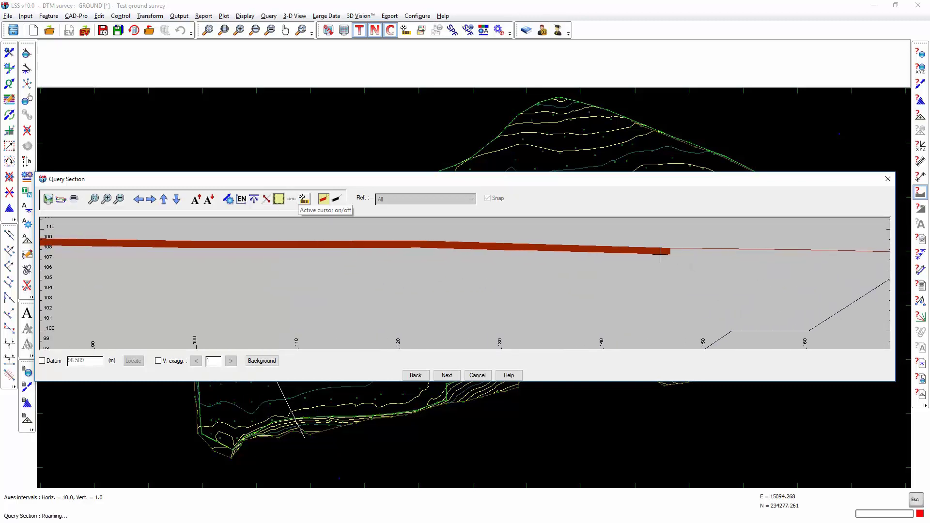
pyautogui.scroll(-2, 620, 279)
pyautogui.moveTo(620, 284); pyautogui.dragTo(656, 274, button='middle')
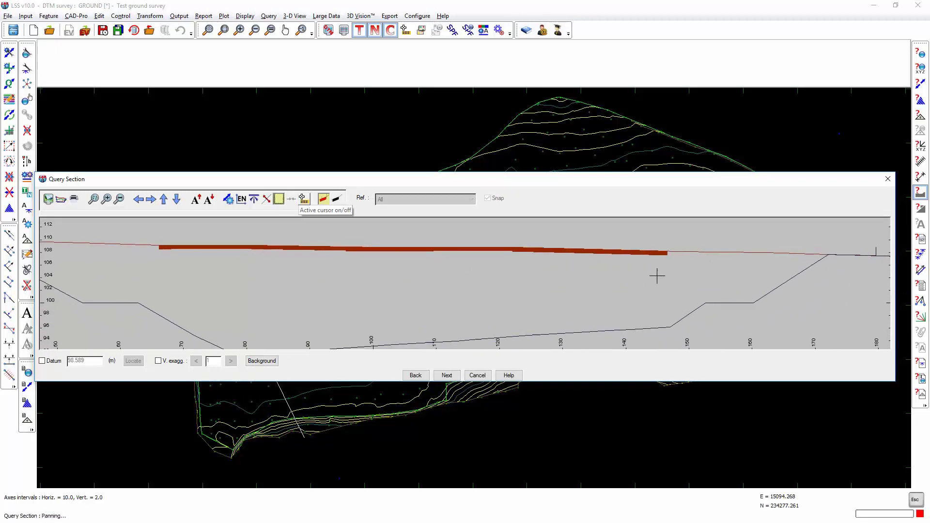
# - Set up a Triangles volume report against EXCAVATION, taking volumes to the base of surface depths
pyautogui.click(478, 376)
pyautogui.click(206, 18)
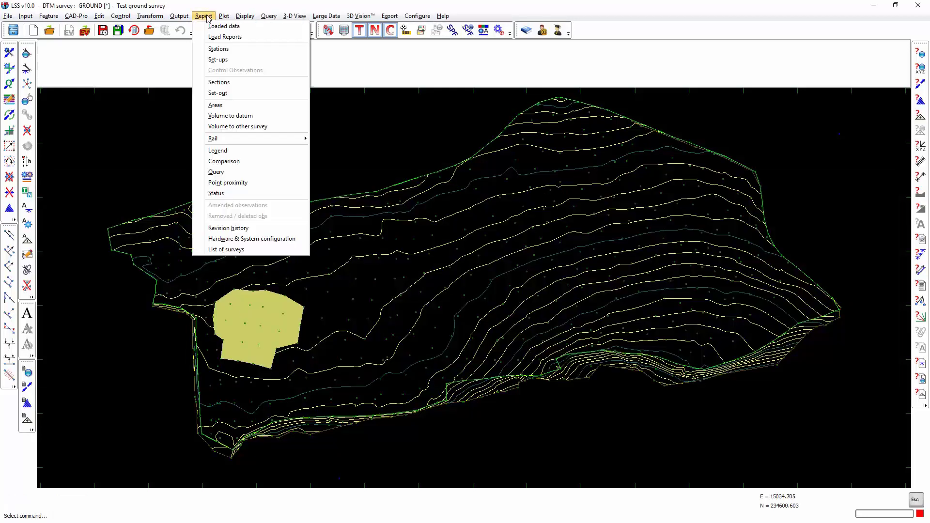
pyautogui.click(222, 127)
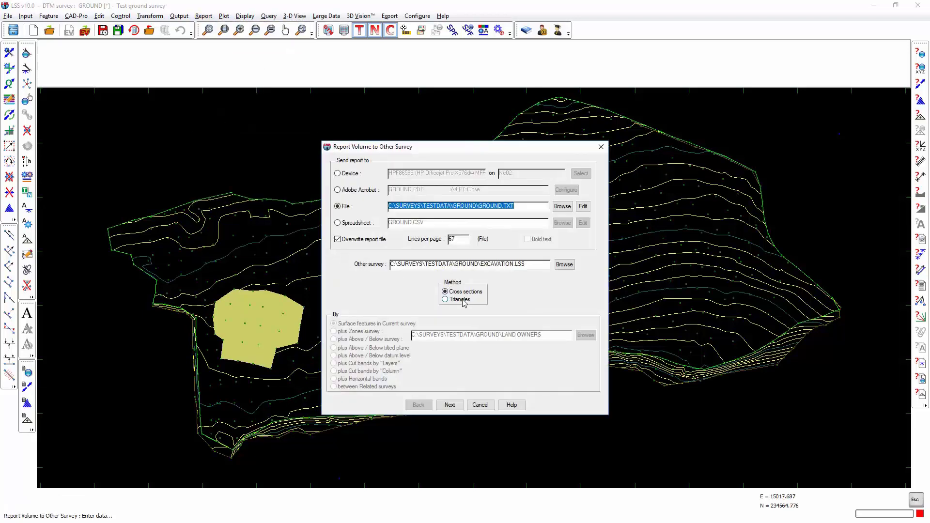
pyautogui.click(461, 301)
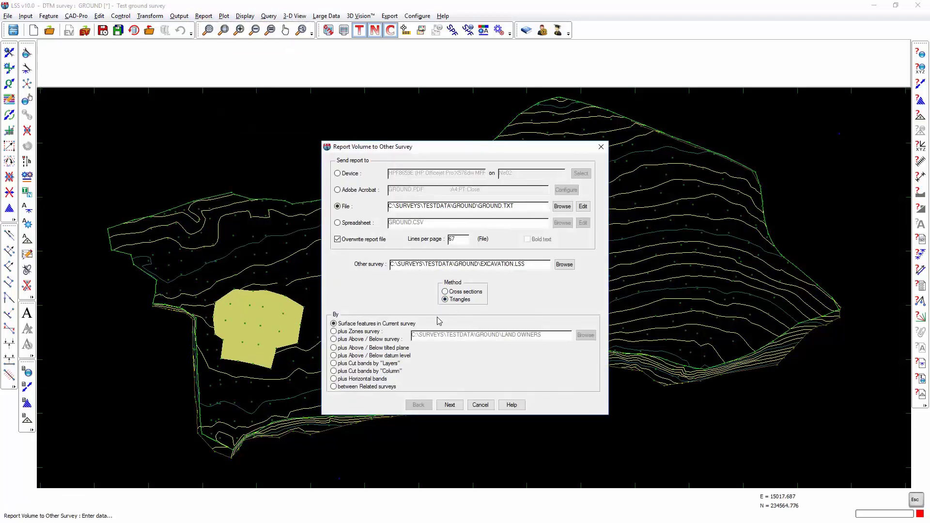
pyautogui.click(449, 405)
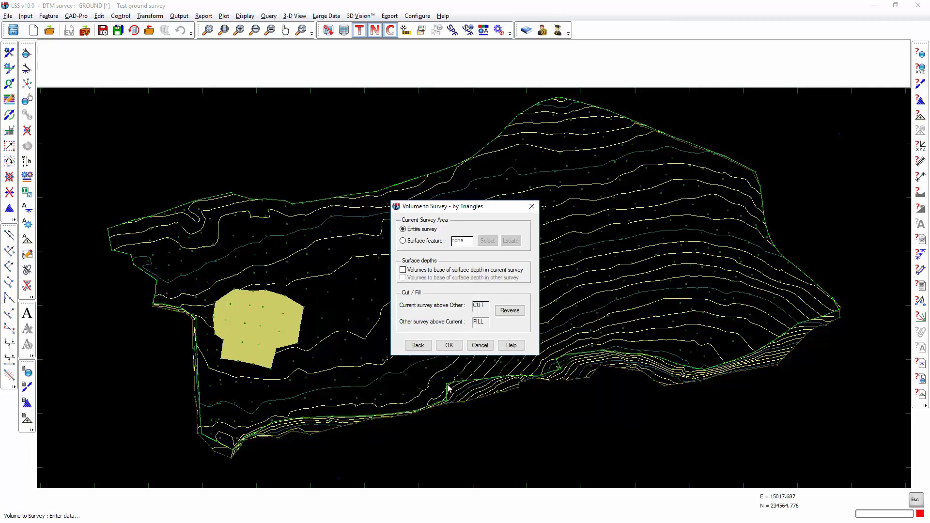
pyautogui.click(403, 270)
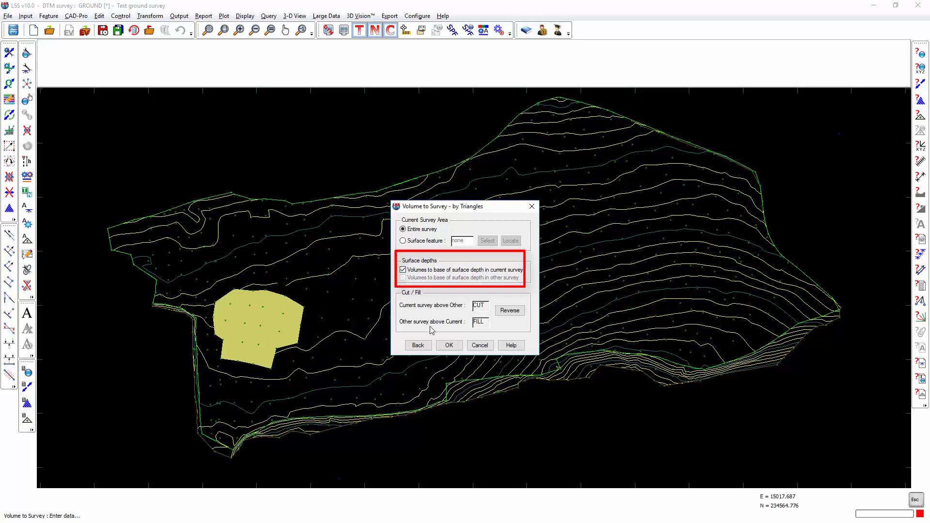
# - Run the triangle volume report and highlight the CONC asterisk and the surface-depth reduction note
pyautogui.click(449, 346)
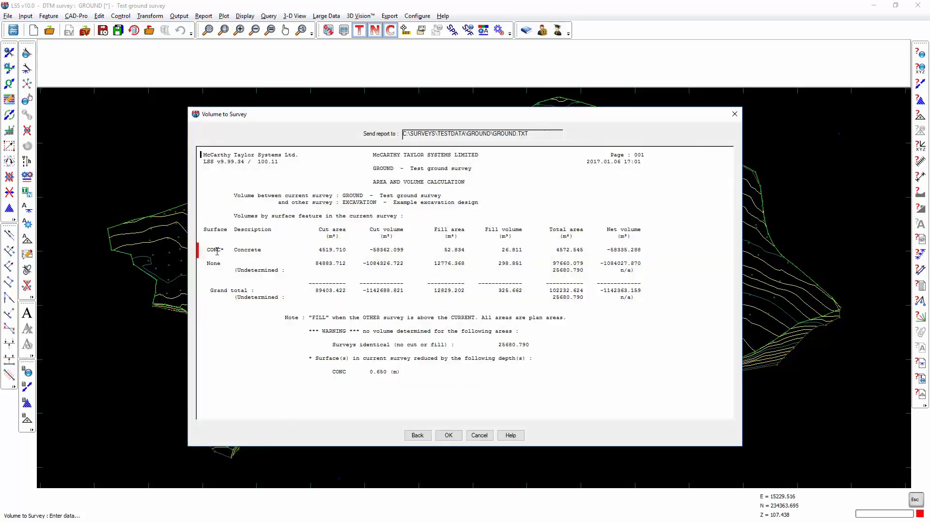
pyautogui.moveTo(221, 250); pyautogui.dragTo(224, 249)
pyautogui.click(234, 325)
pyautogui.moveTo(309, 359); pyautogui.dragTo(544, 373)
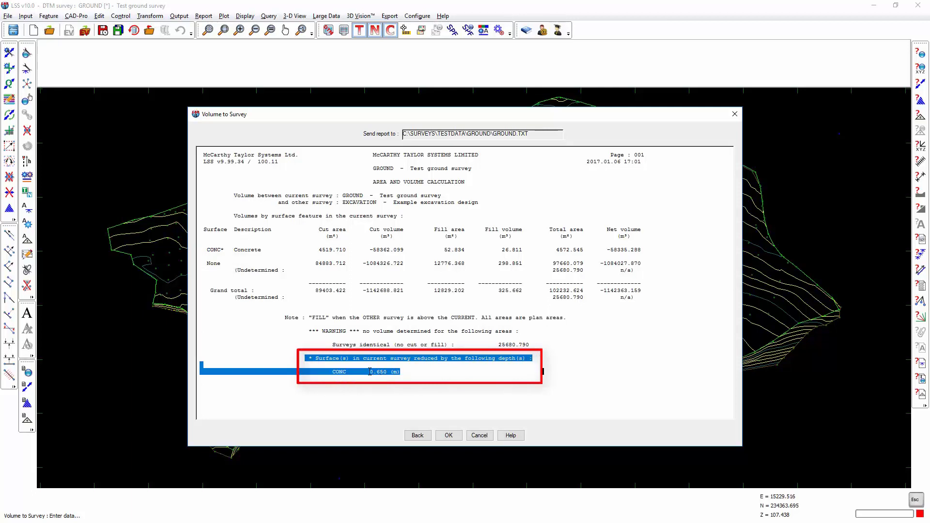
pyautogui.click(368, 371)
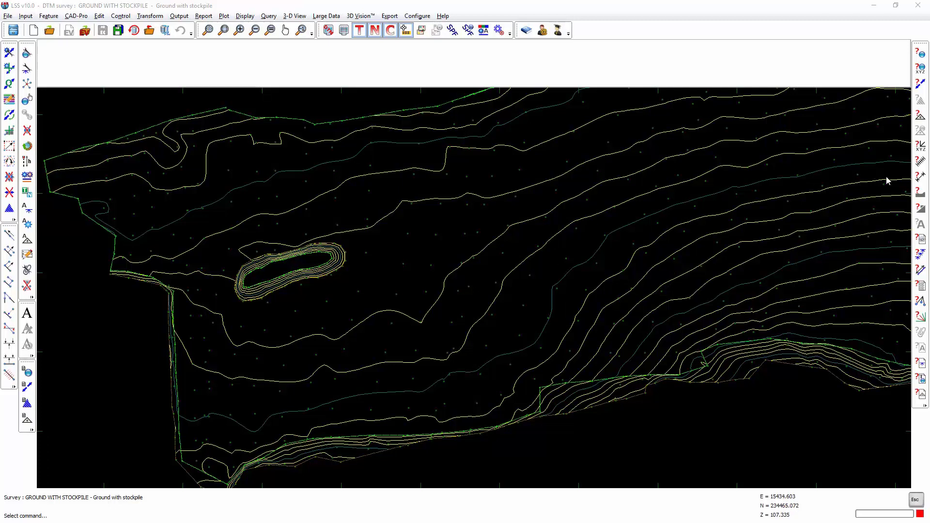
# - Profile a section across the stockpile excluding STRATUM 1.LSS and SEAM.LSS, then close it
pyautogui.click(917, 195)
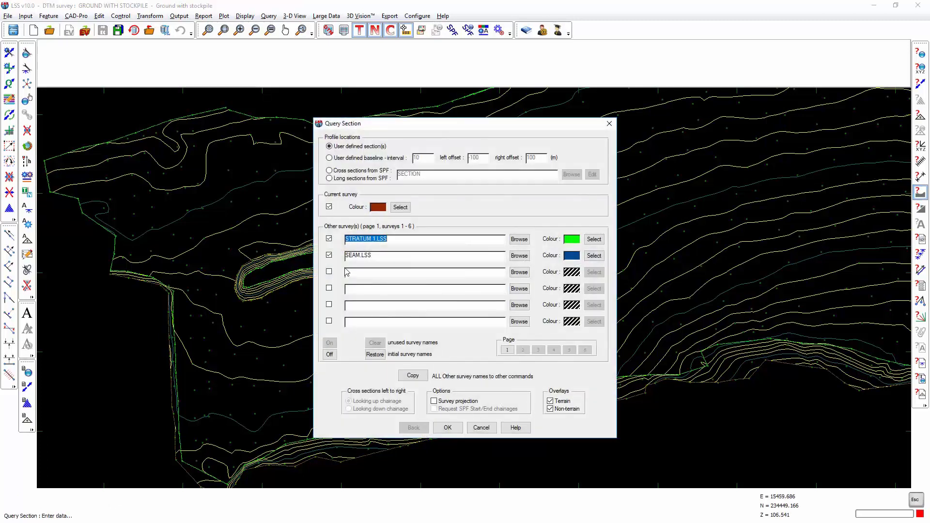
pyautogui.click(328, 238)
pyautogui.click(329, 255)
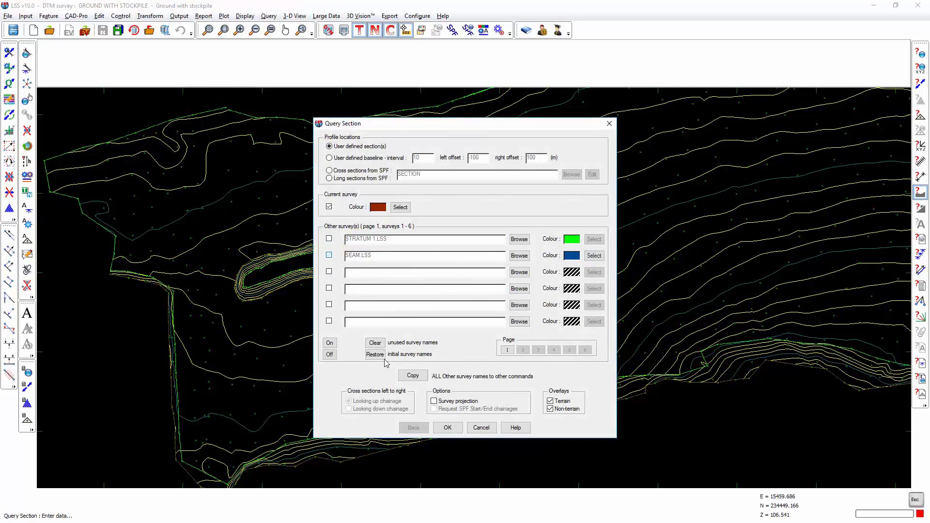
pyautogui.click(447, 427)
pyautogui.click(266, 222)
pyautogui.click(328, 307)
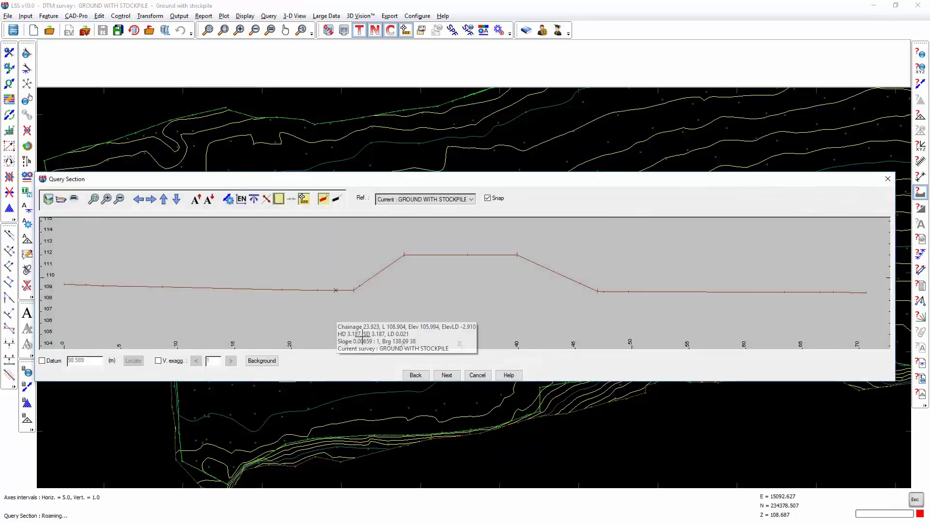
pyautogui.press('Escape')
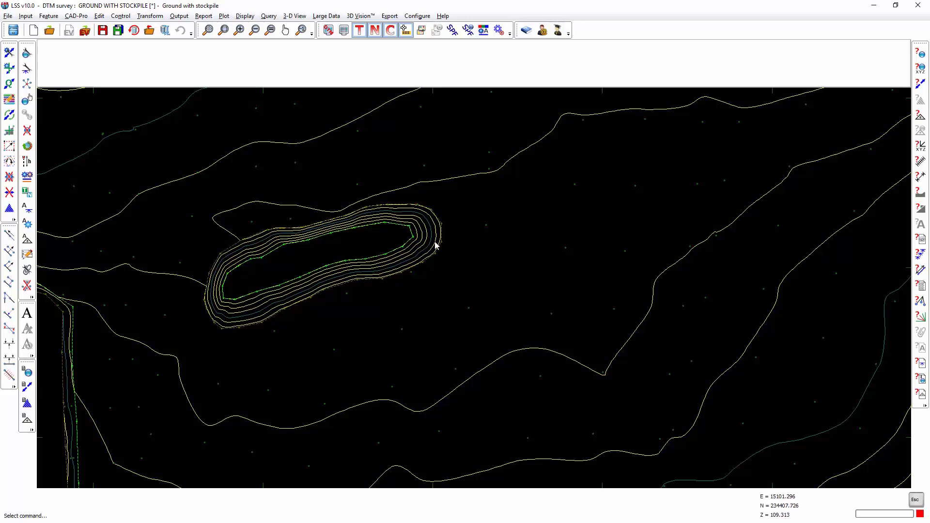
# - Remove the stockpile's Top of bank string observation, then restore the ORIGINAL survey
pyautogui.click(26, 130)
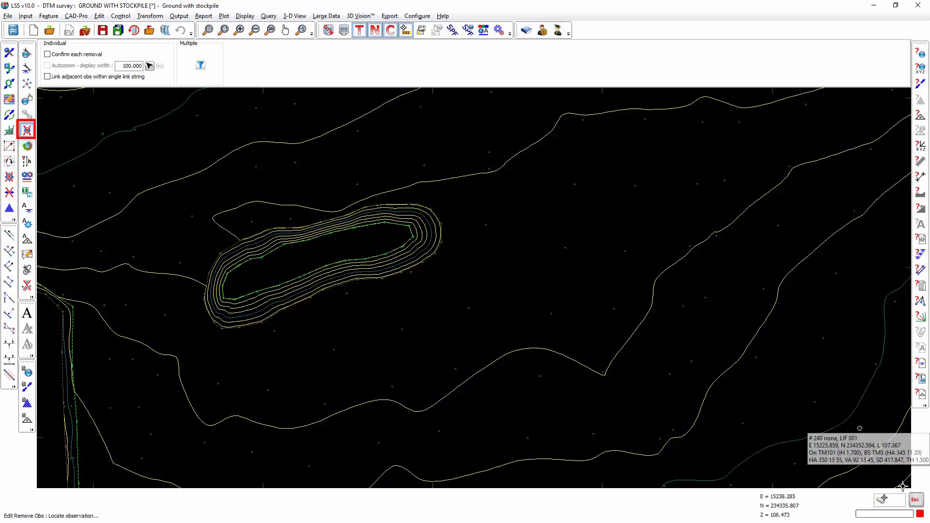
pyautogui.click(884, 501)
pyautogui.click(788, 446)
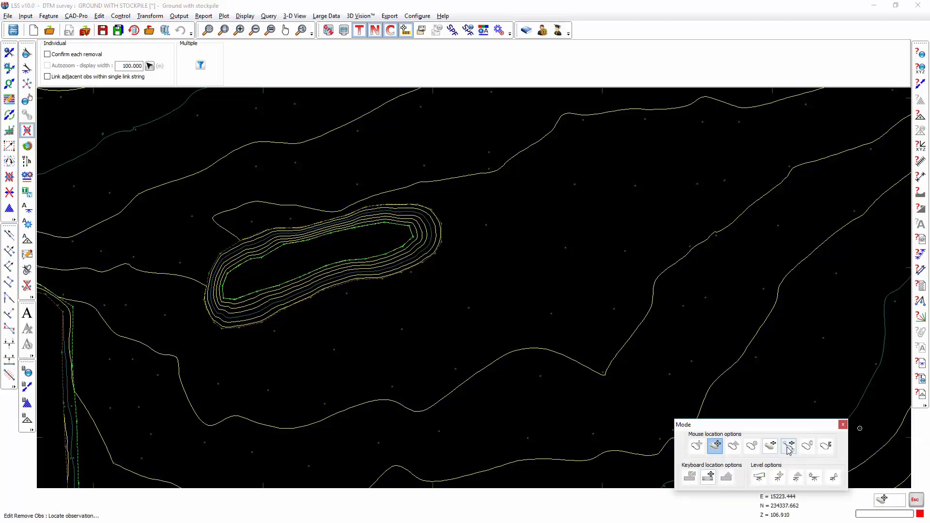
pyautogui.click(323, 290)
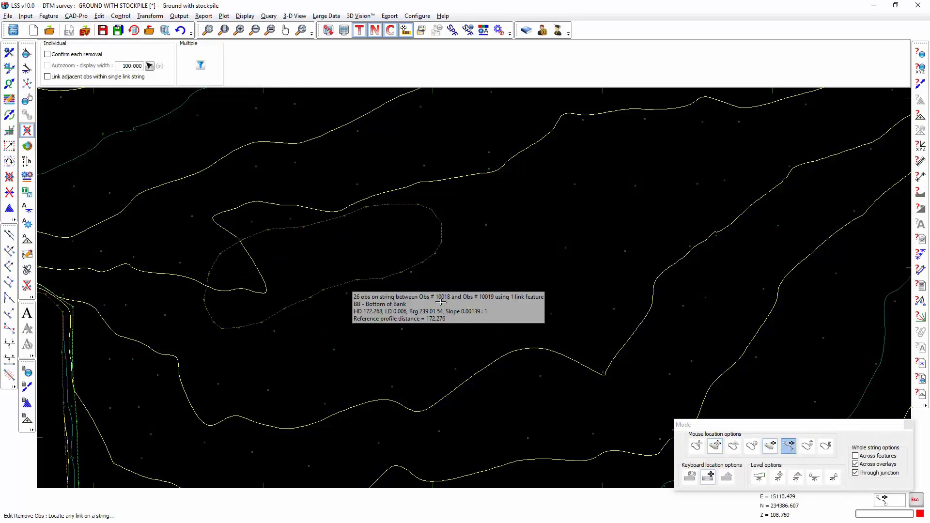
pyautogui.press('Escape')
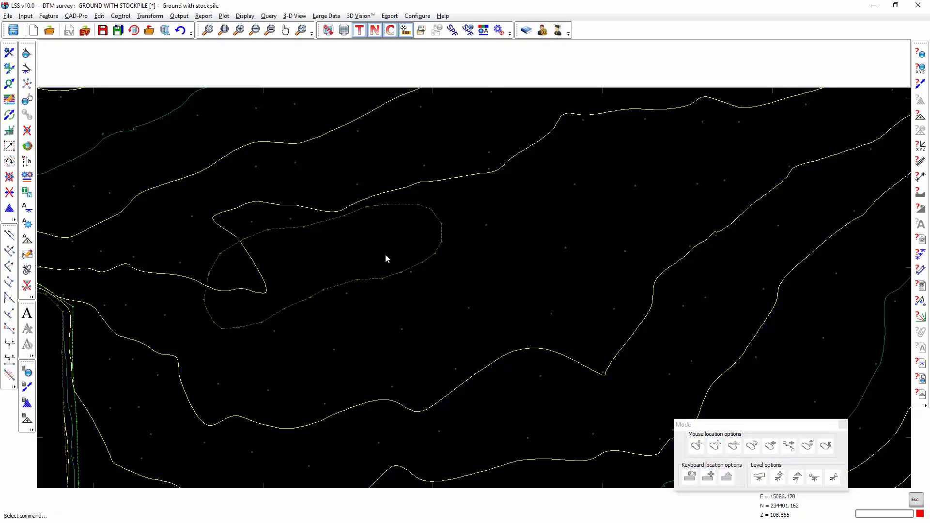
pyautogui.click(8, 16)
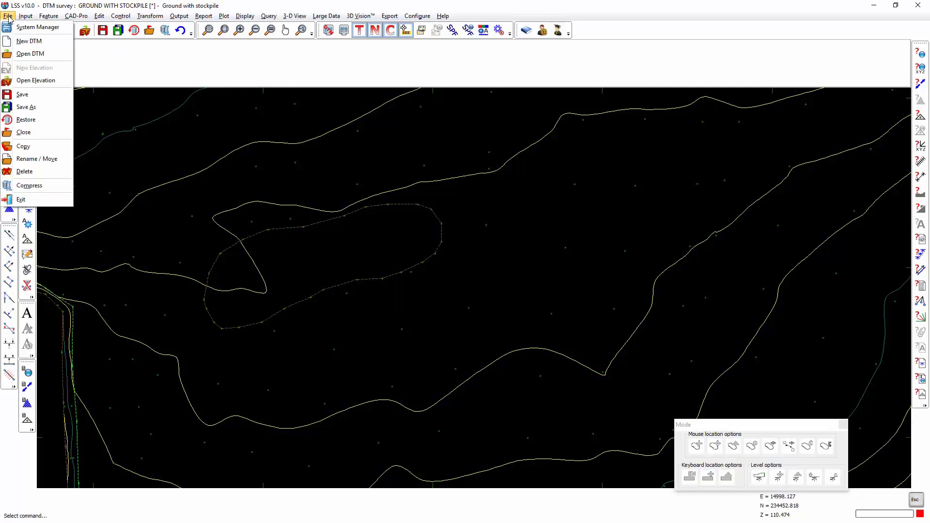
pyautogui.click(26, 119)
pyautogui.click(462, 320)
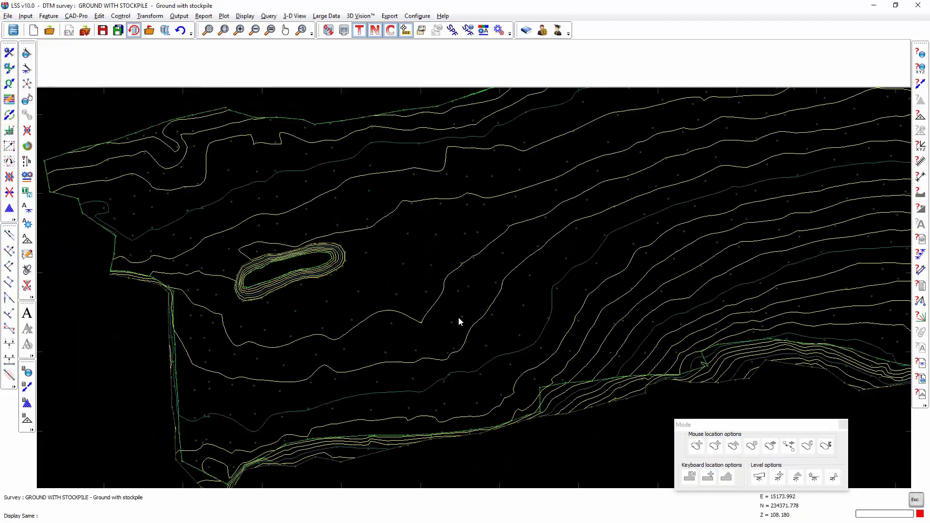
pyautogui.scroll(3, 266, 274)
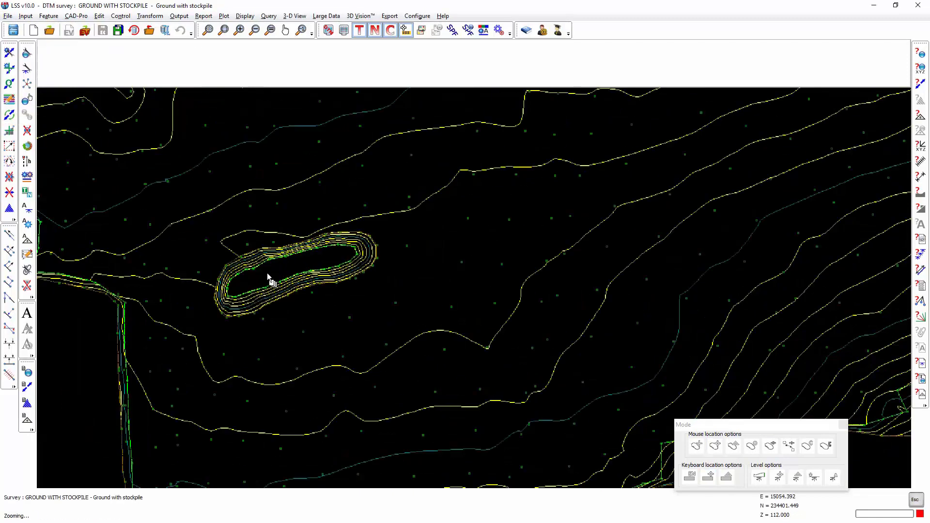
# - Remove the Top of bank string observations again and restore the original survey once more
pyautogui.click(26, 130)
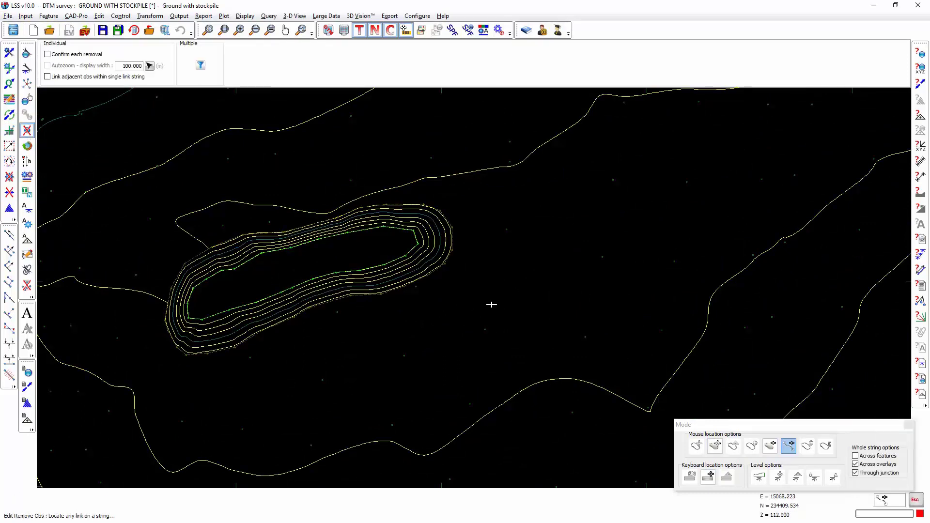
pyautogui.click(305, 245)
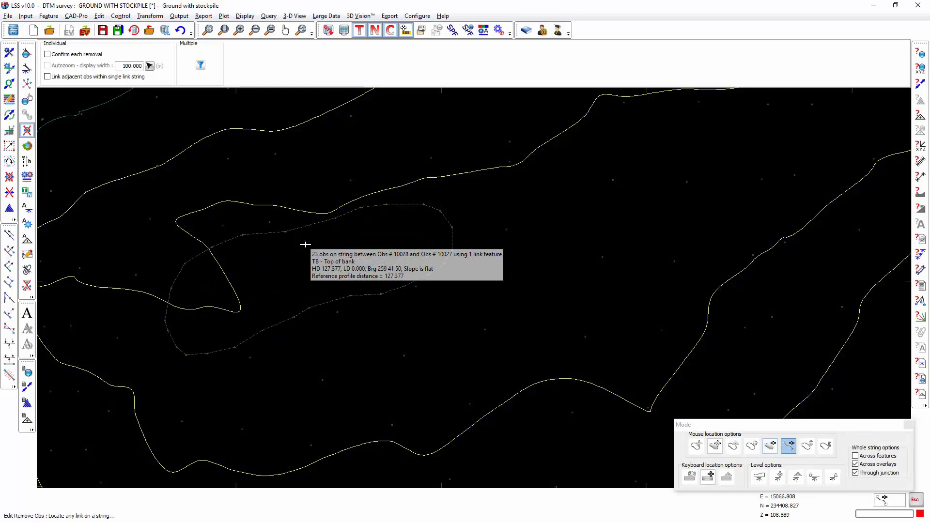
pyautogui.press('Escape')
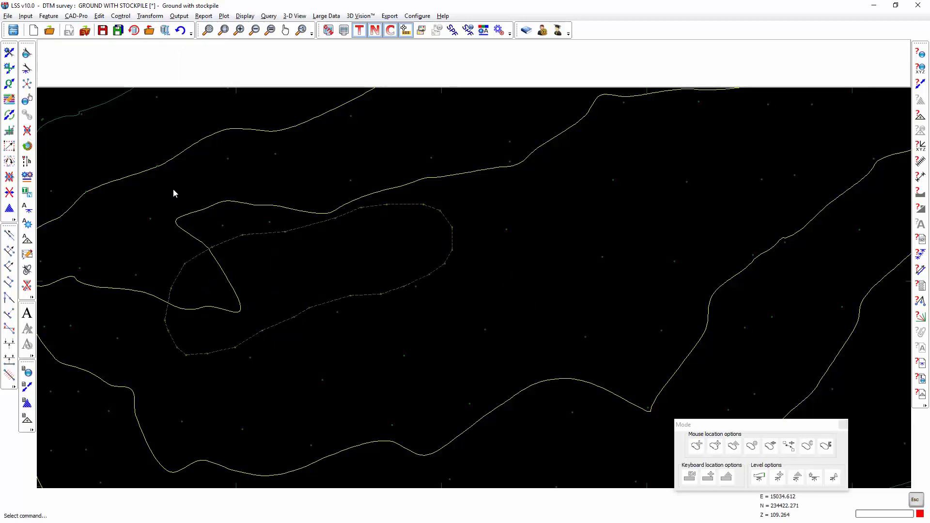
pyautogui.click(8, 15)
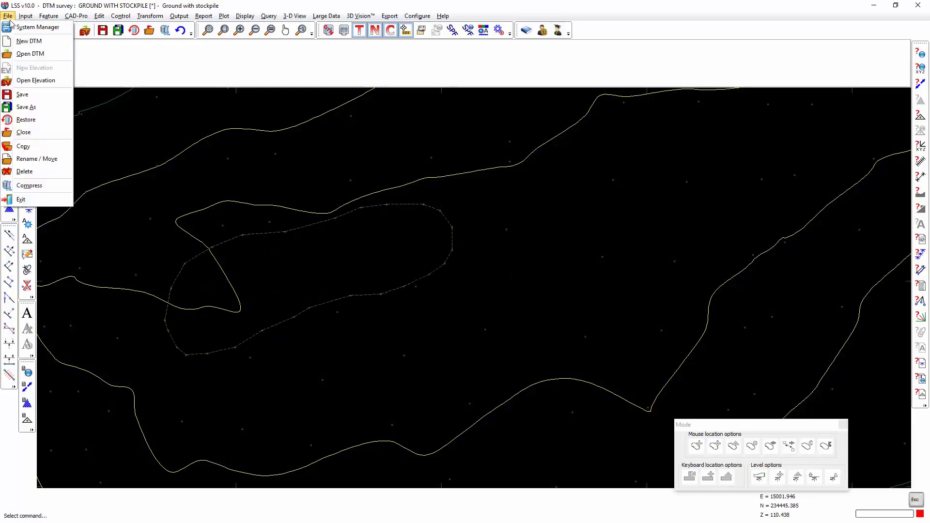
pyautogui.click(27, 120)
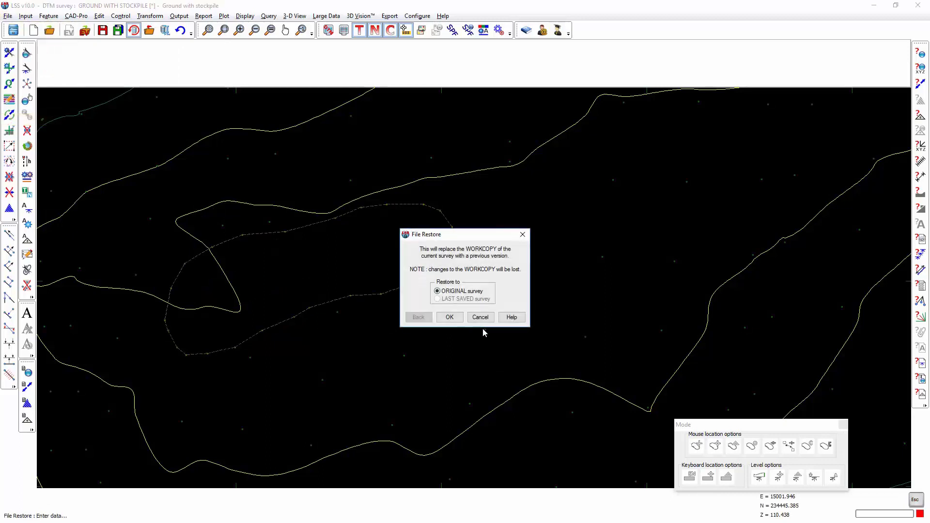
pyautogui.click(449, 317)
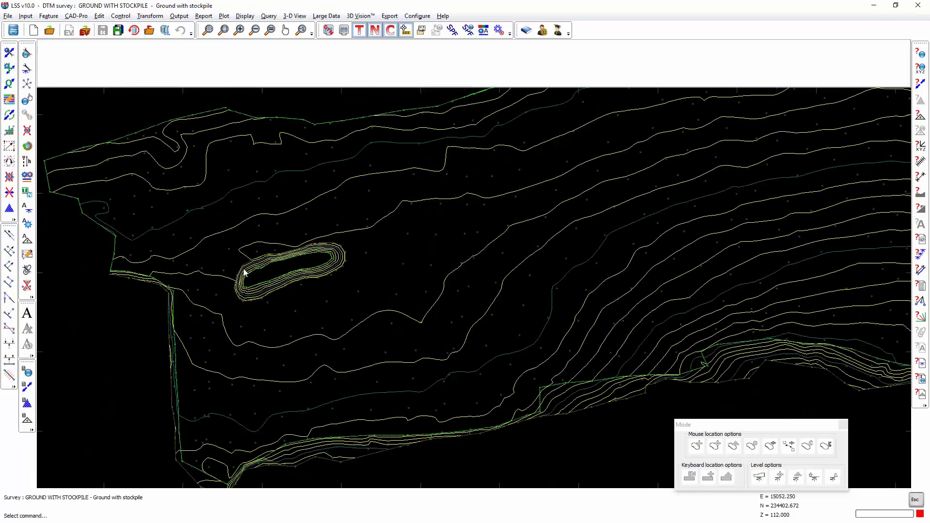
pyautogui.scroll(2, 243, 273)
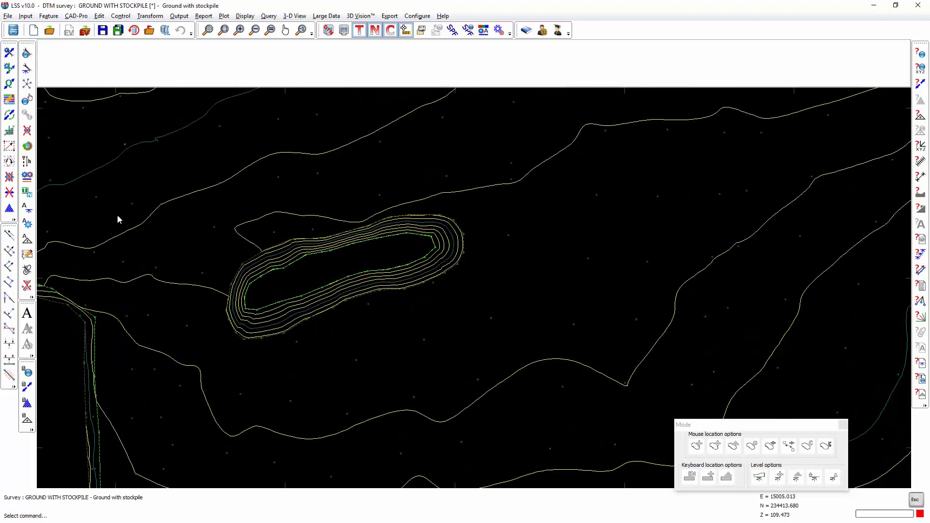
# - Create an A1 - Area 1 Enclosure surface feature over the stockpile using a seed line, then redraw
pyautogui.click(9, 208)
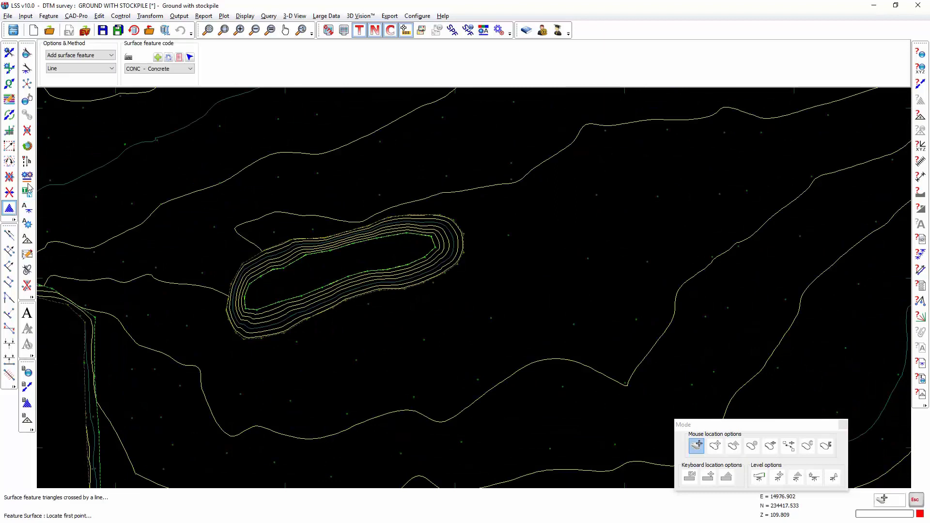
pyautogui.click(80, 68)
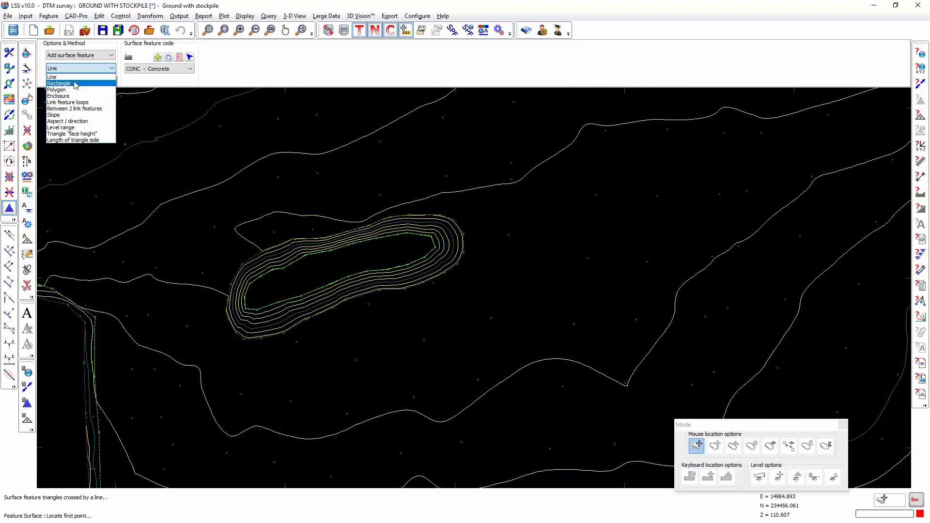
pyautogui.click(68, 96)
pyautogui.click(140, 69)
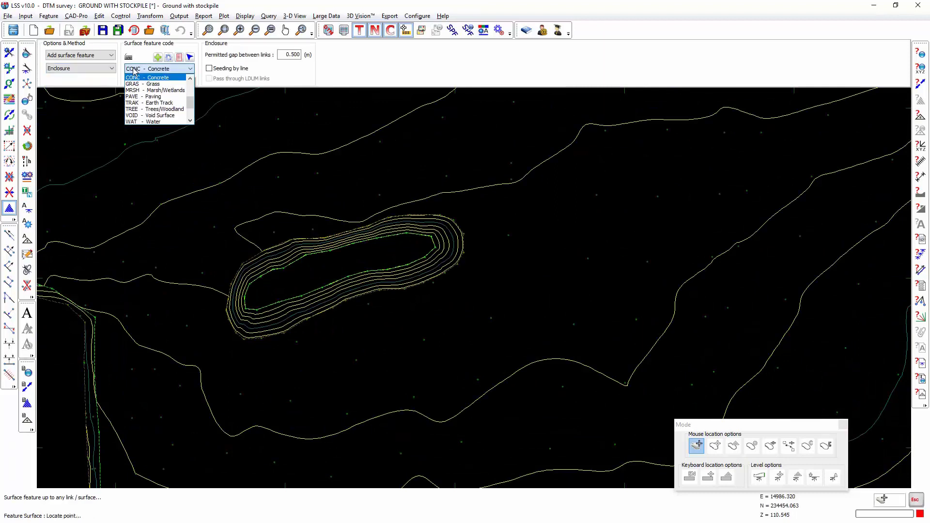
pyautogui.scroll(3, 138, 80)
pyautogui.click(140, 79)
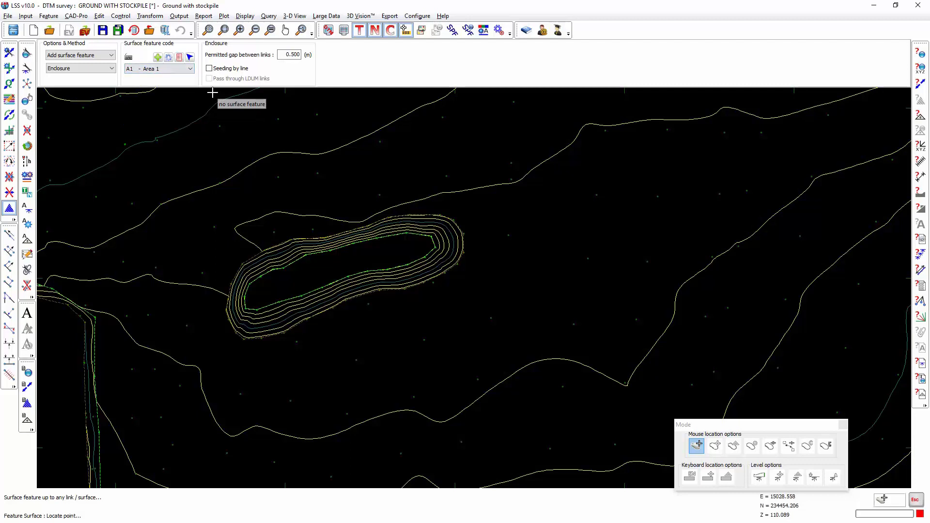
pyautogui.click(209, 69)
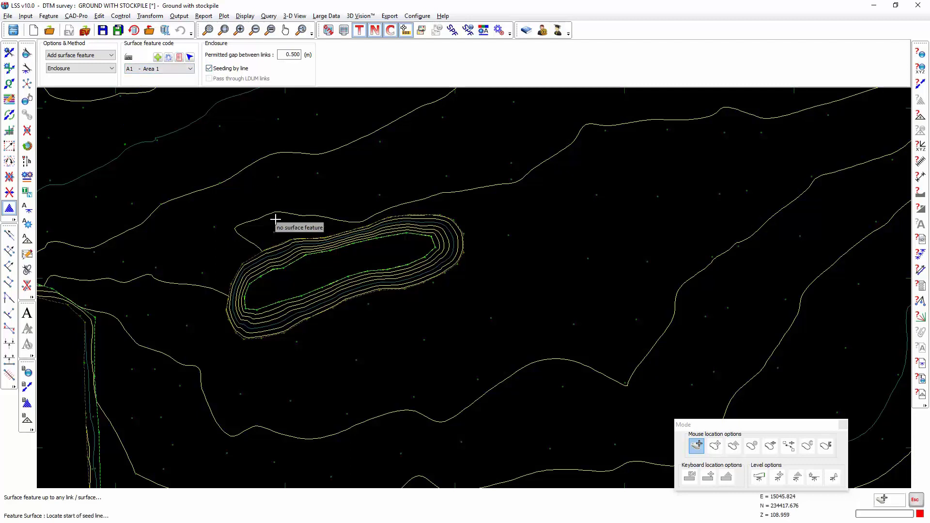
pyautogui.click(298, 249)
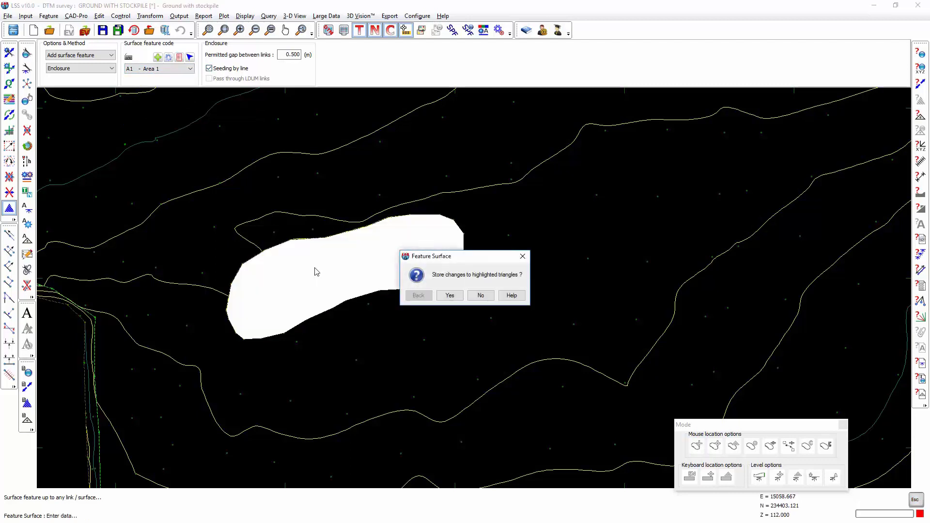
pyautogui.click(458, 296)
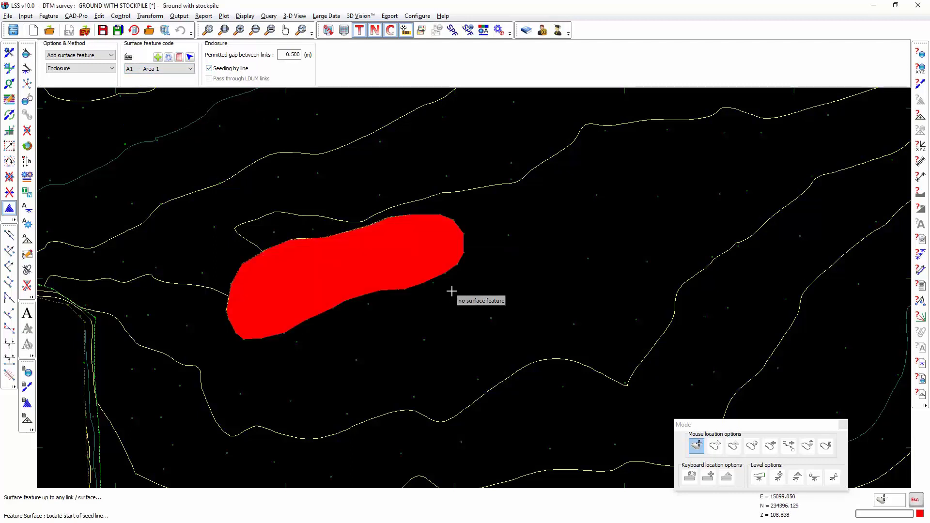
pyautogui.press('Escape')
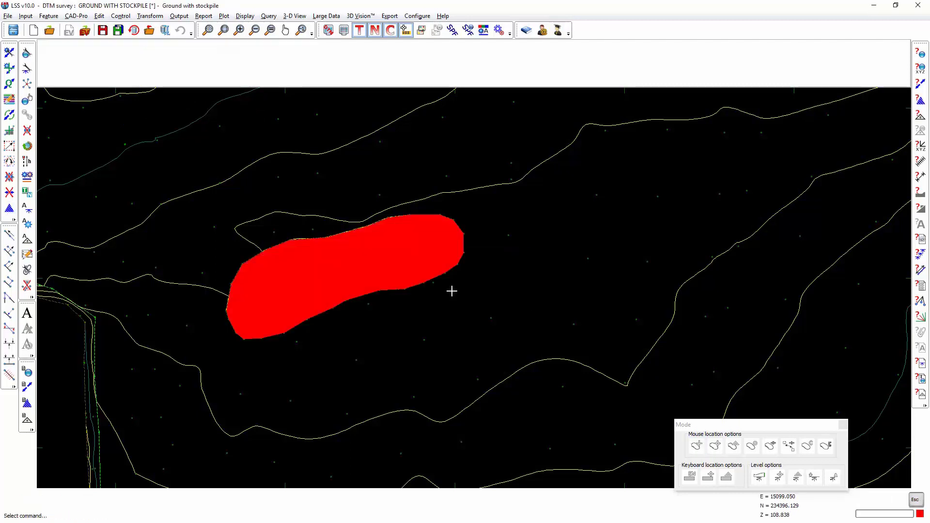
pyautogui.click(270, 30)
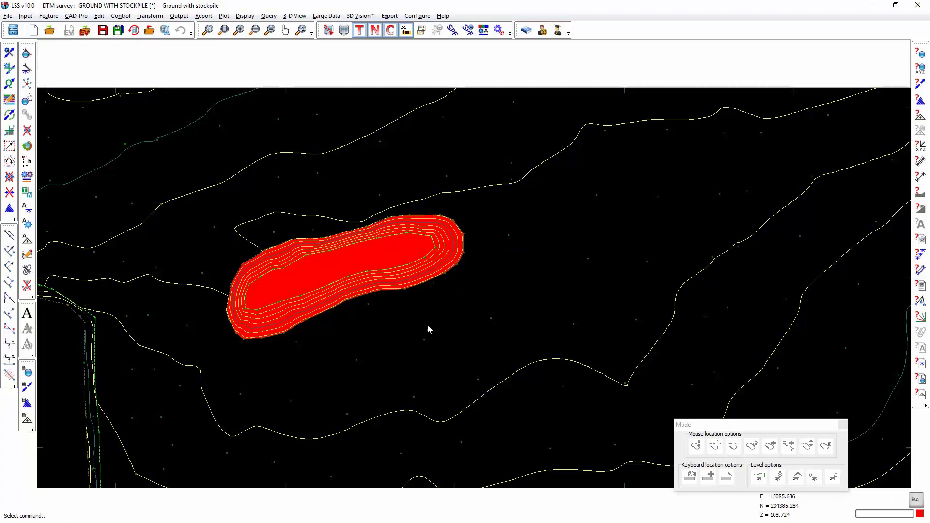
# - Remove the 23 observations lying inside the A1 surface feature
pyautogui.click(27, 131)
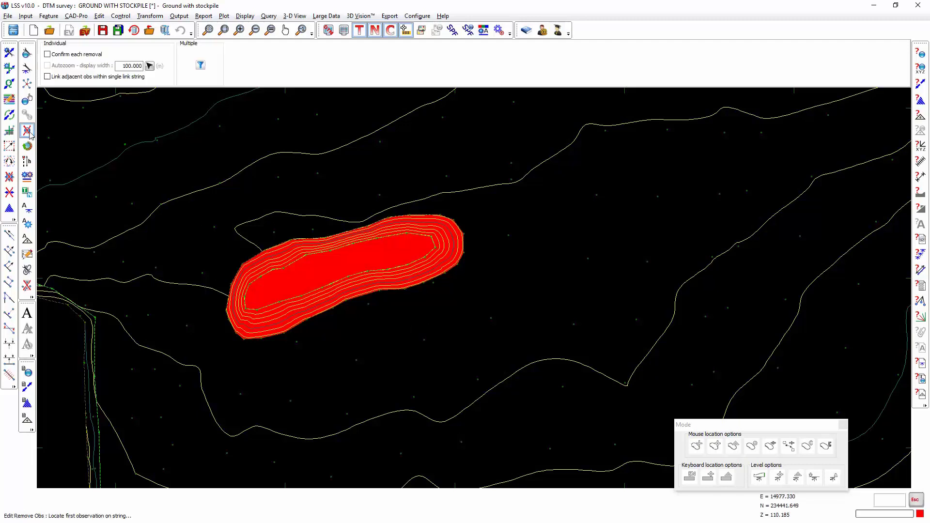
pyautogui.click(200, 65)
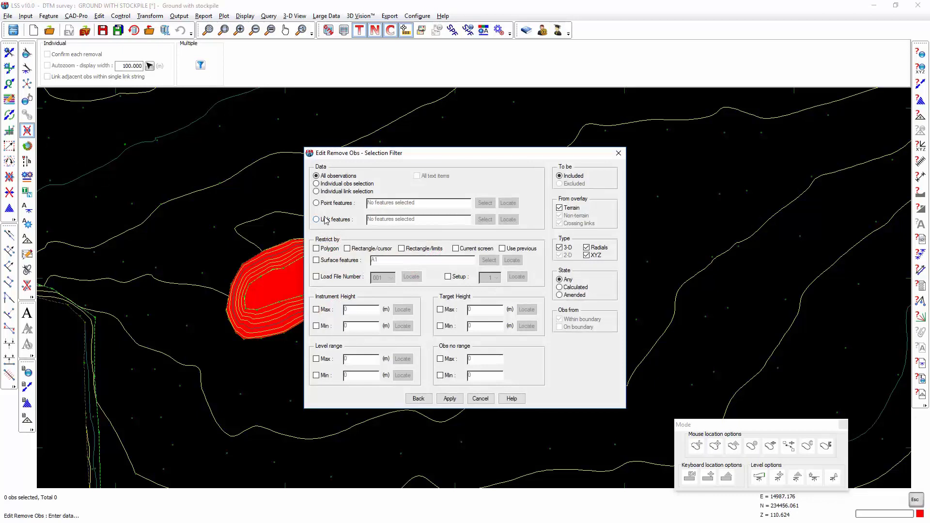
pyautogui.click(340, 260)
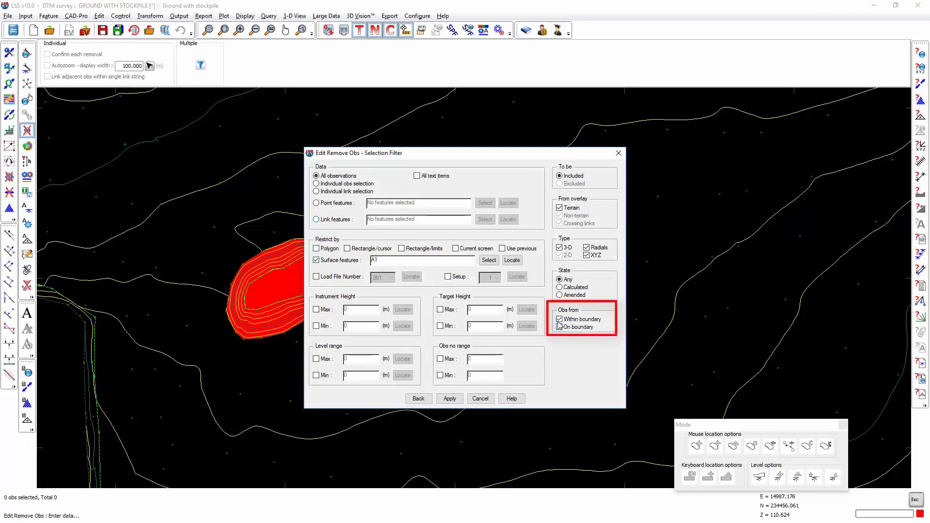
pyautogui.click(450, 398)
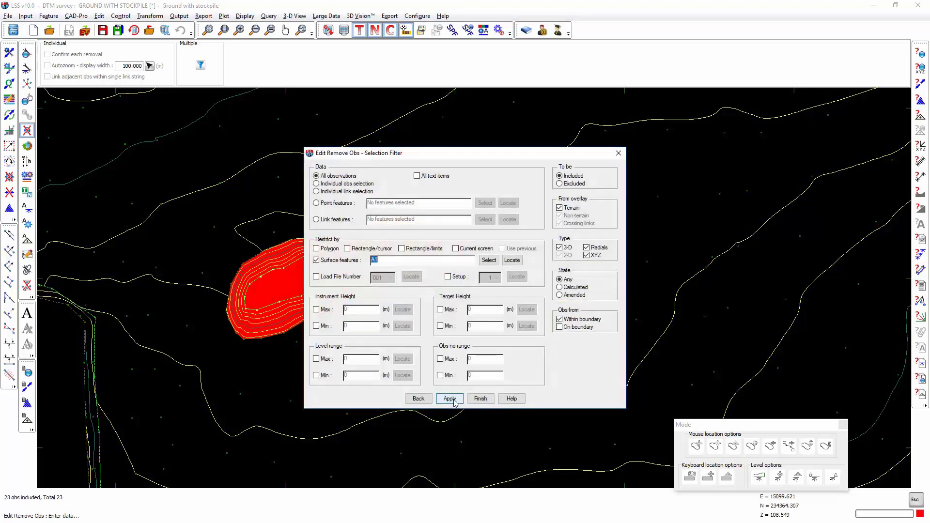
pyautogui.click(480, 399)
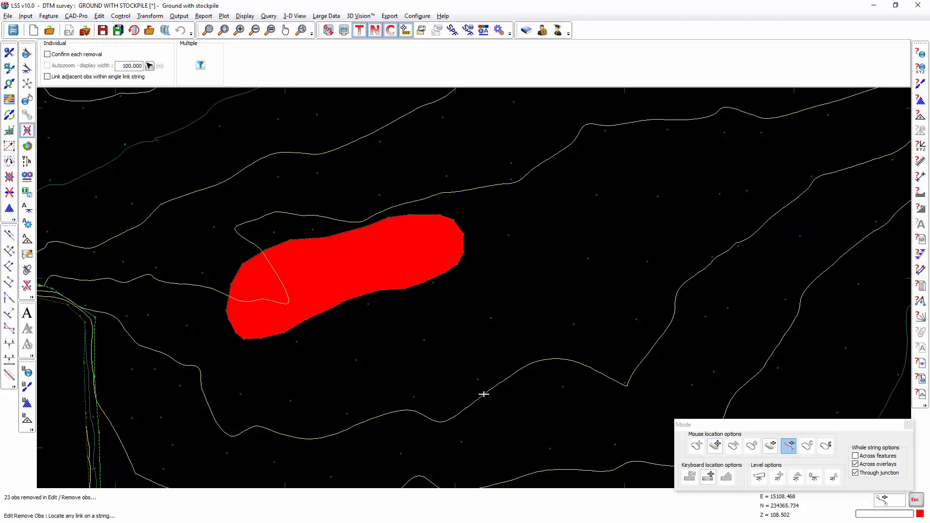
pyautogui.moveTo(401, 357)
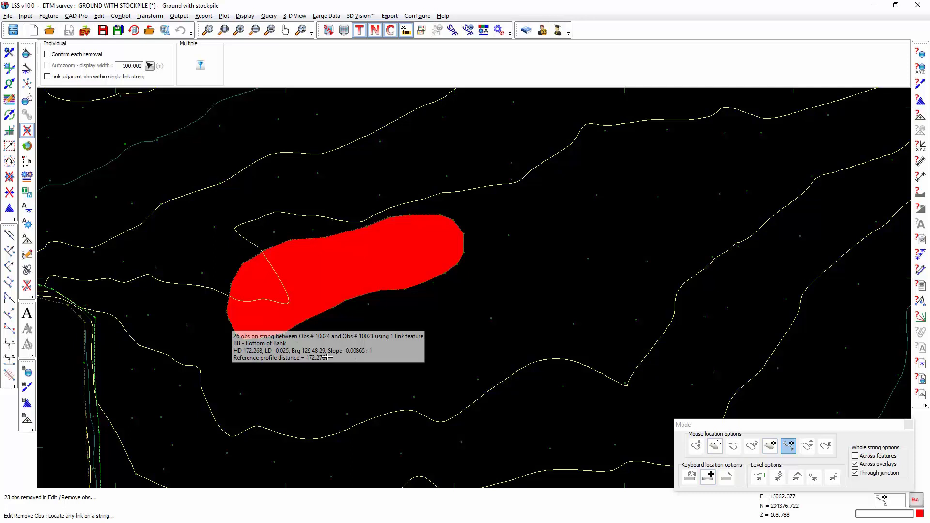
pyautogui.press('Escape')
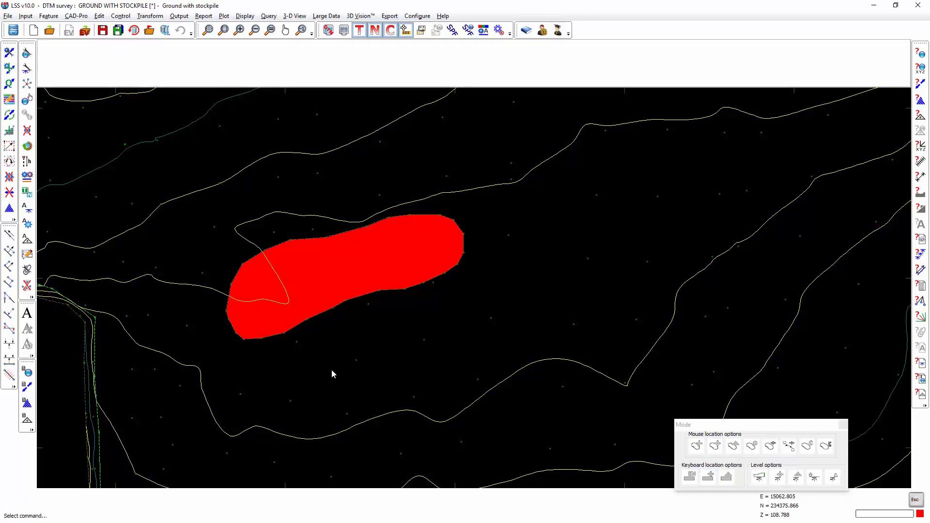
# - Save the edited survey as a new survey named 'survey without stockpile'
pyautogui.click(843, 426)
pyautogui.click(8, 16)
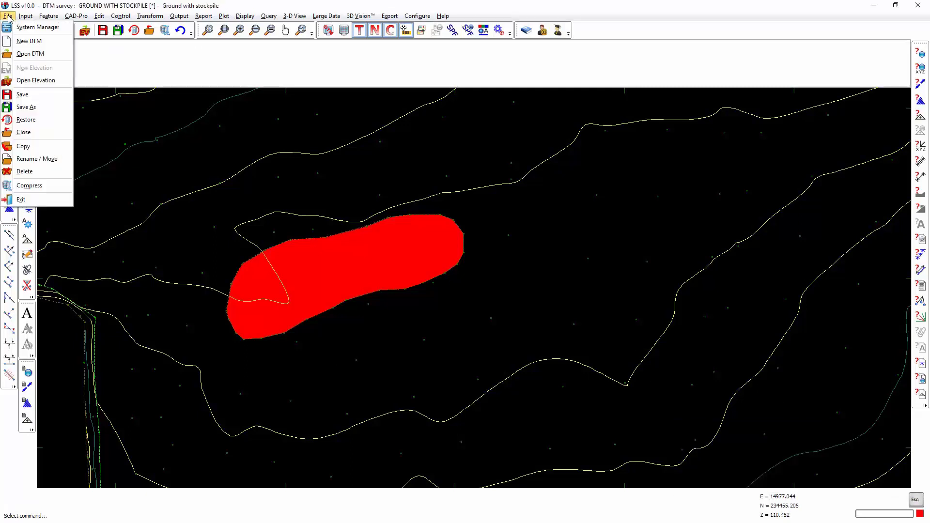
pyautogui.click(29, 108)
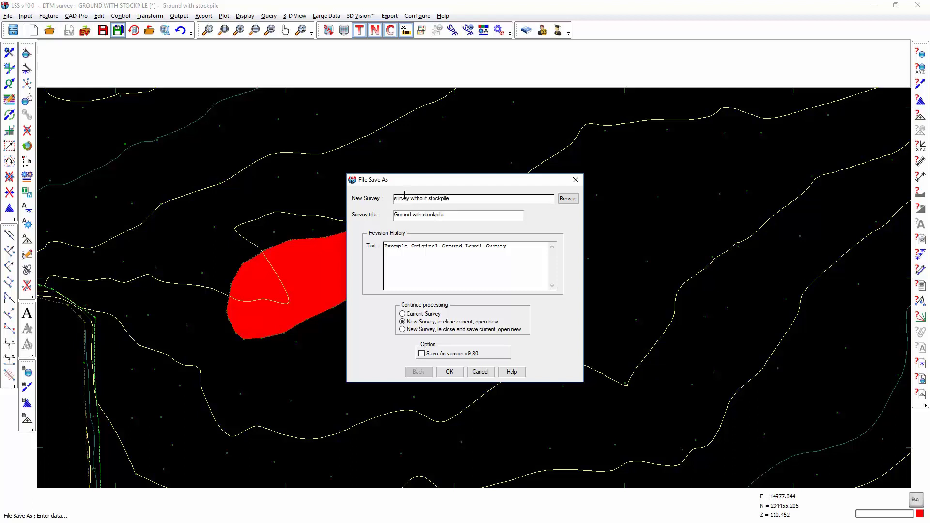
pyautogui.click(449, 372)
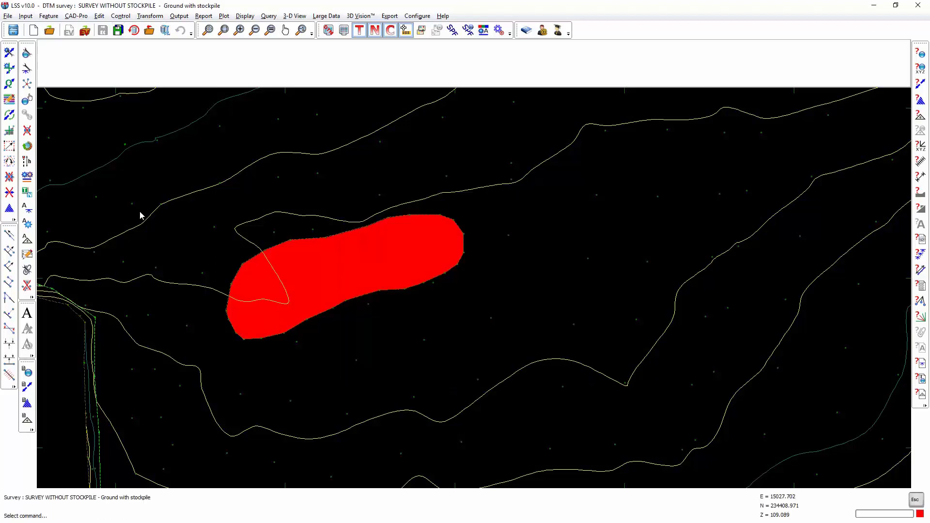
# - Draw a section across the stockpile compared only against GROUND WITH STOCKPILE.LSS, then close it
pyautogui.click(920, 193)
pyautogui.click(519, 238)
pyautogui.doubleClick(359, 195)
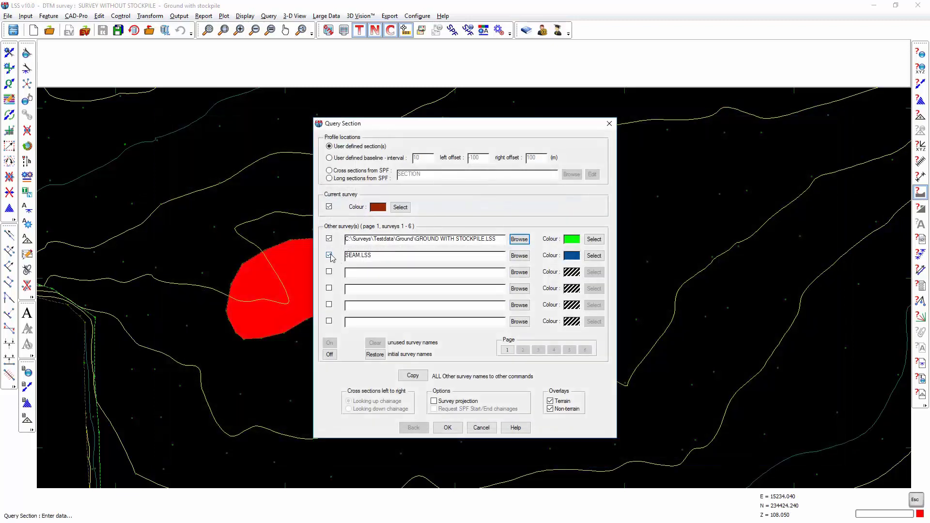
pyautogui.click(330, 256)
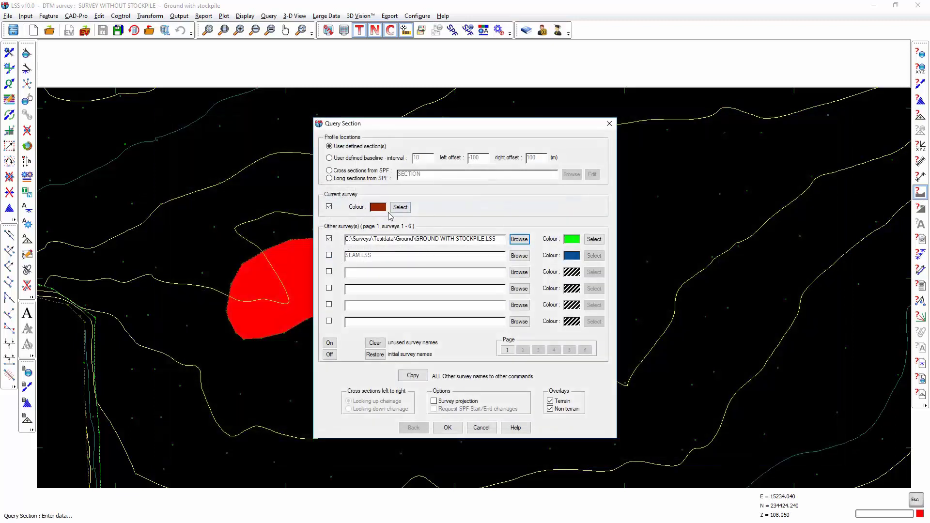
pyautogui.click(448, 427)
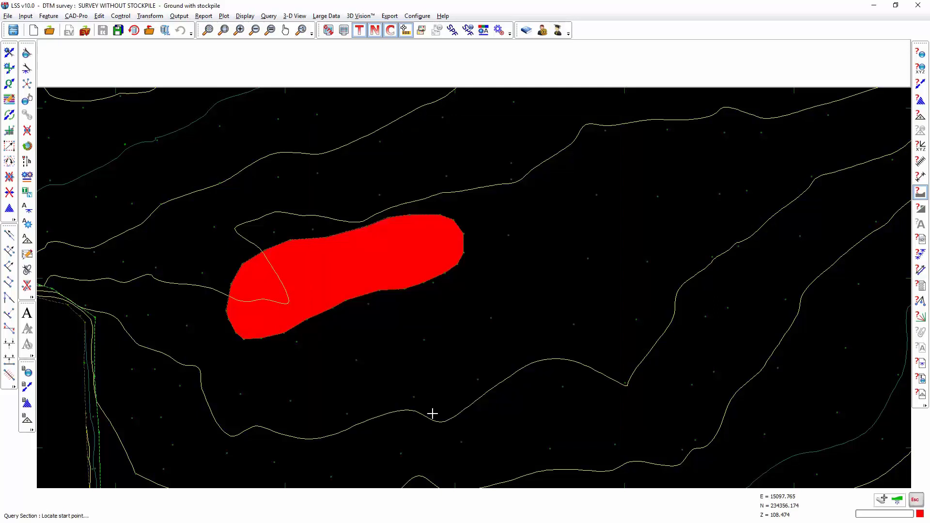
pyautogui.click(409, 380)
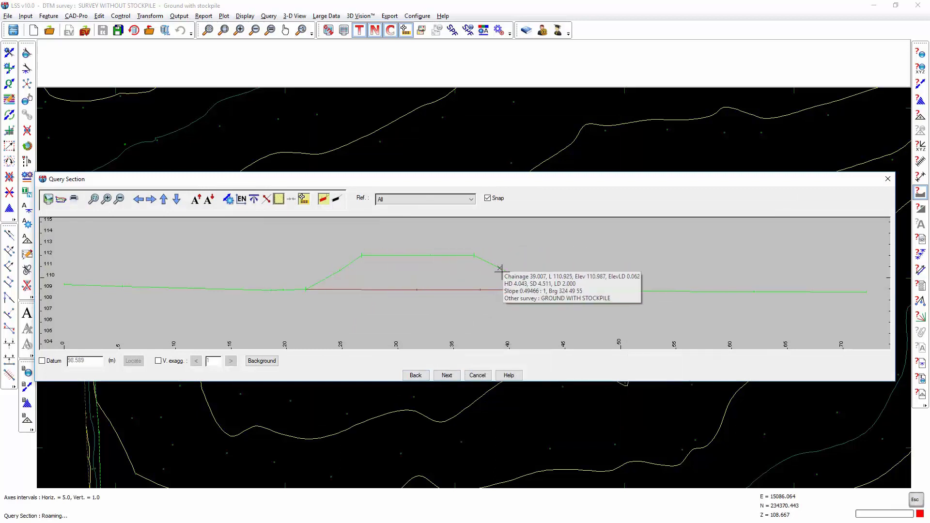
pyautogui.click(472, 375)
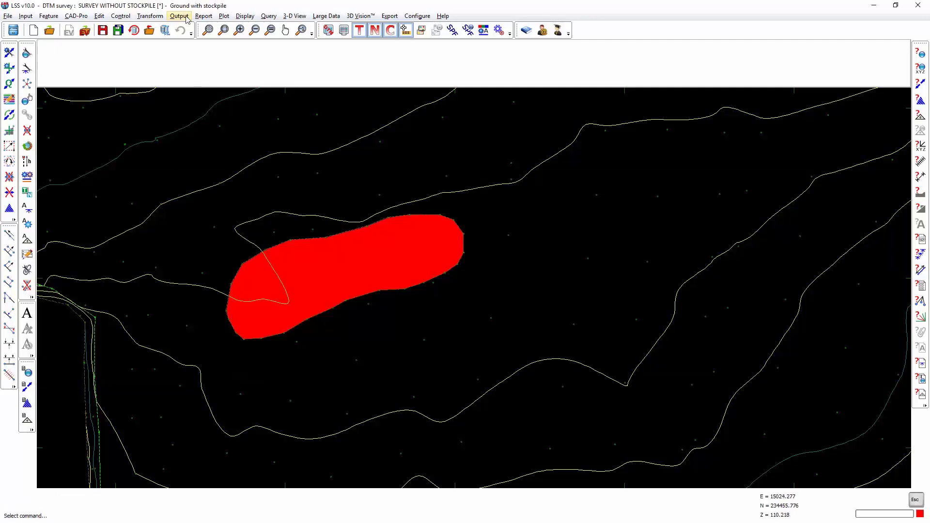
# - Start a Triangles volume report using GROUND WITH STOCKPILE.LSS as the other survey
pyautogui.click(203, 16)
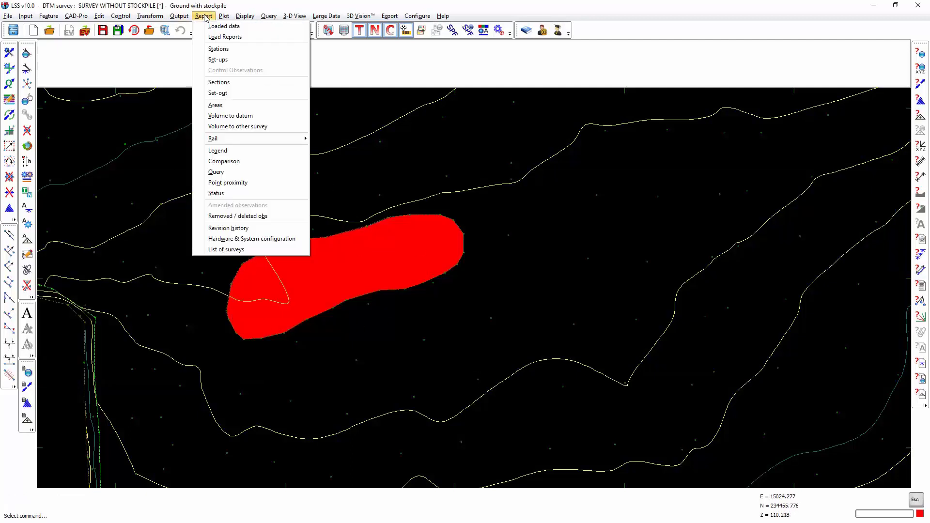
pyautogui.click(231, 127)
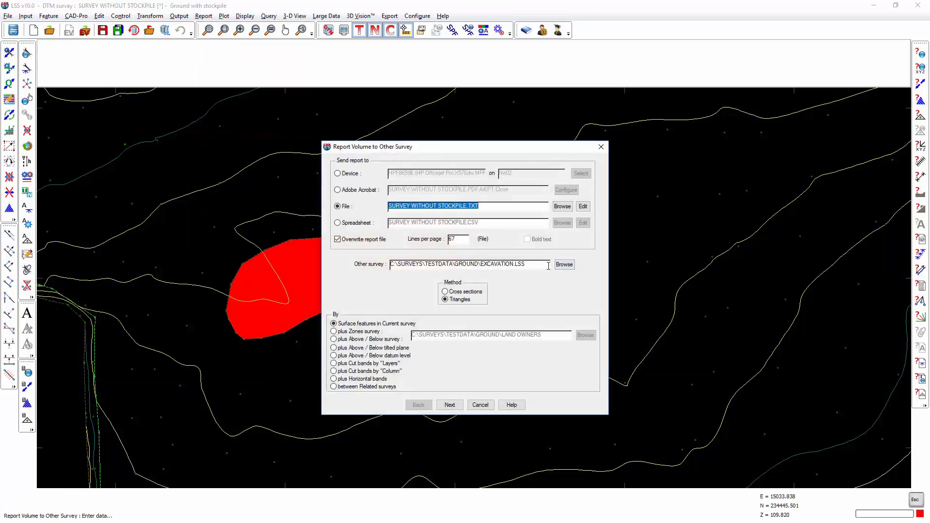
pyautogui.click(505, 264)
pyautogui.doubleClick(506, 264)
pyautogui.press('BackSpace')
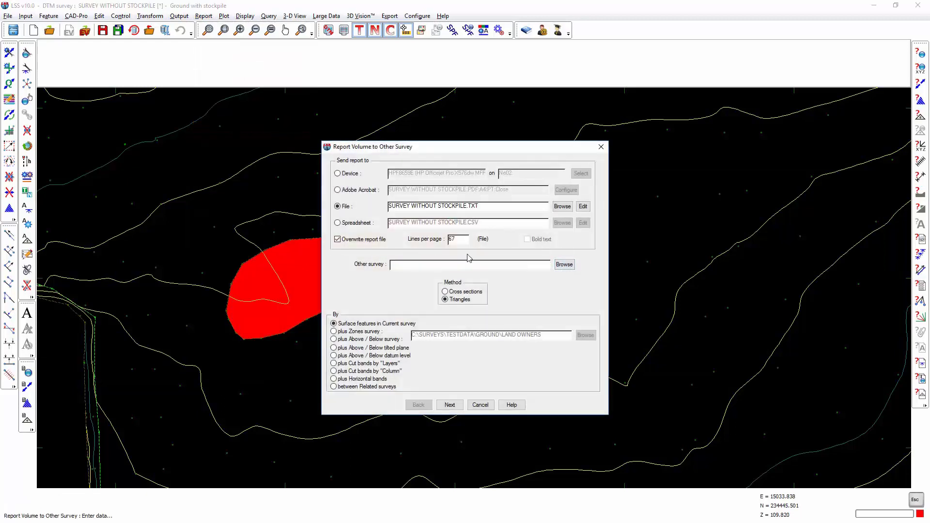
pyautogui.click(571, 267)
pyautogui.click(365, 198)
pyautogui.doubleClick(365, 195)
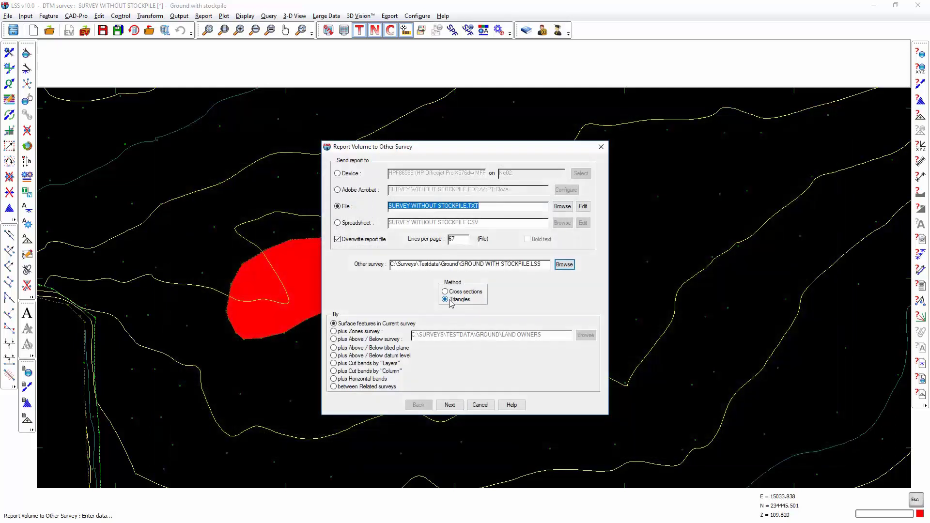
pyautogui.click(440, 404)
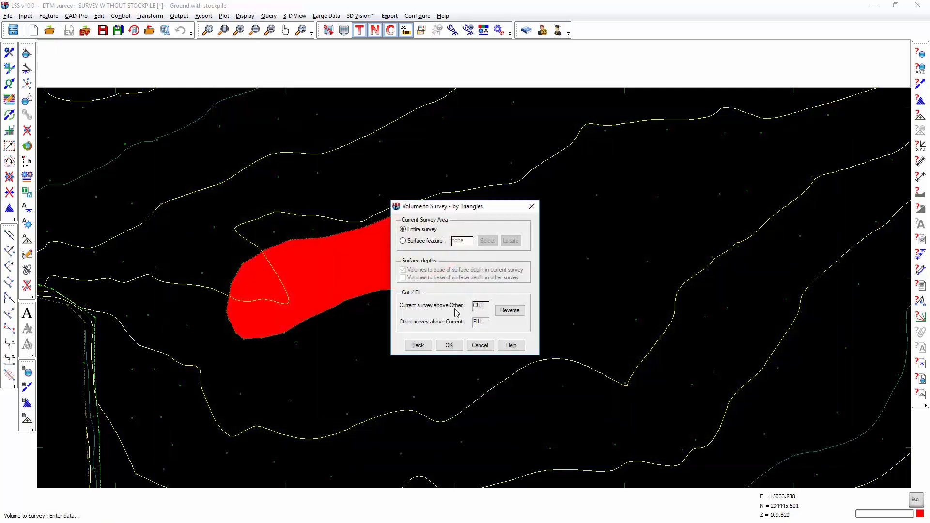
# - Limit the volume to the A1 surface feature and review the 2945.233 m³ fill result
pyautogui.click(412, 241)
pyautogui.click(510, 241)
pyautogui.click(367, 262)
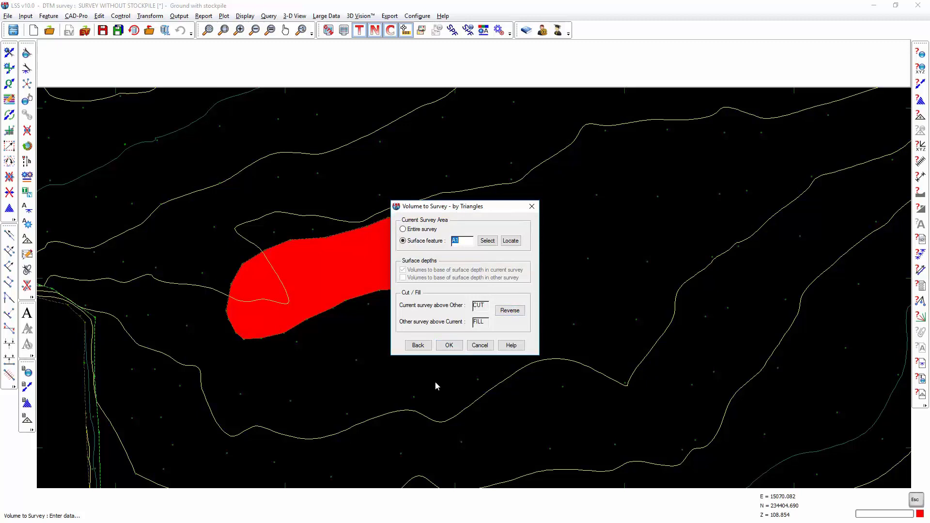
pyautogui.click(447, 347)
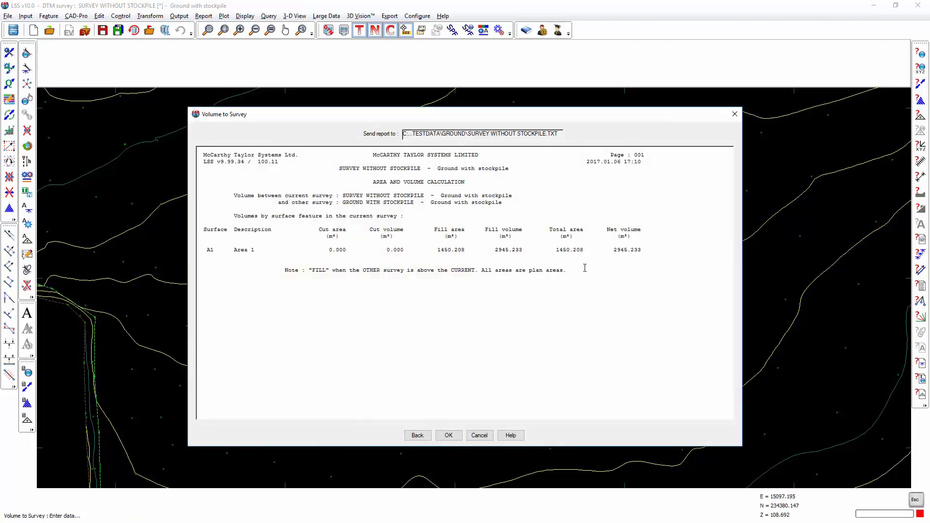
pyautogui.moveTo(648, 248); pyautogui.dragTo(613, 249)
pyautogui.click(478, 436)
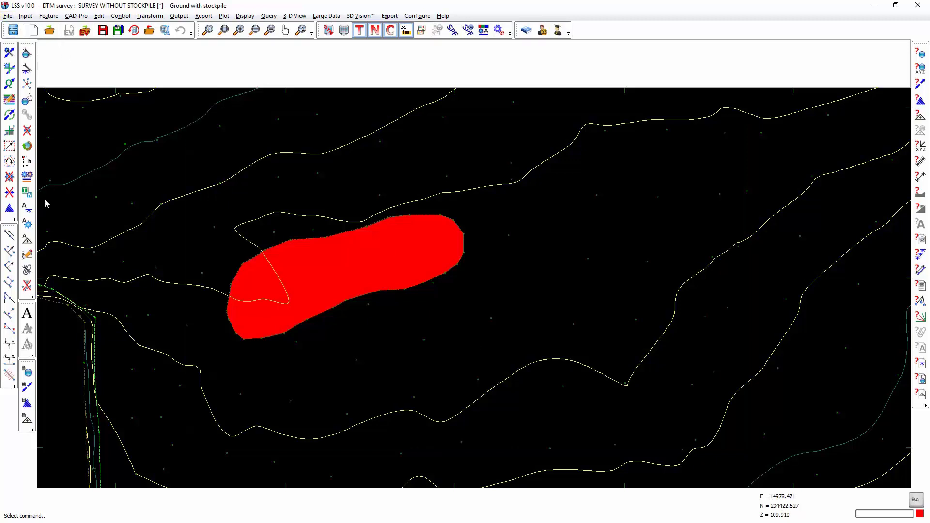
# - Delete the red A1 Area 1 surface feature from the survey
pyautogui.click(9, 209)
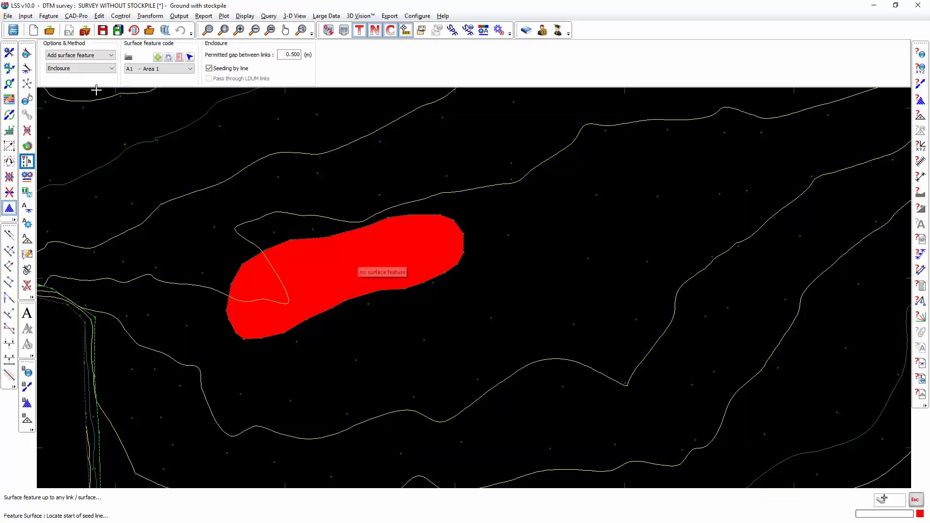
pyautogui.click(82, 55)
pyautogui.click(87, 72)
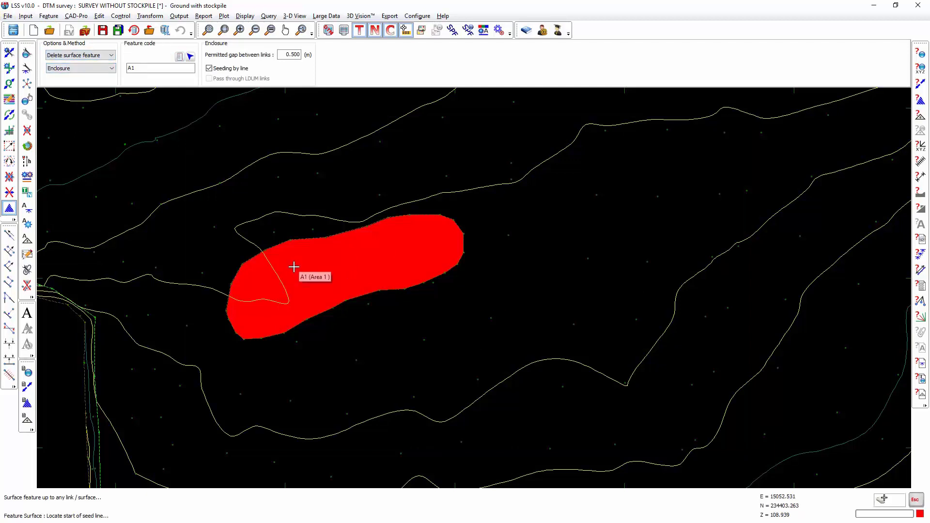
pyautogui.click(323, 279)
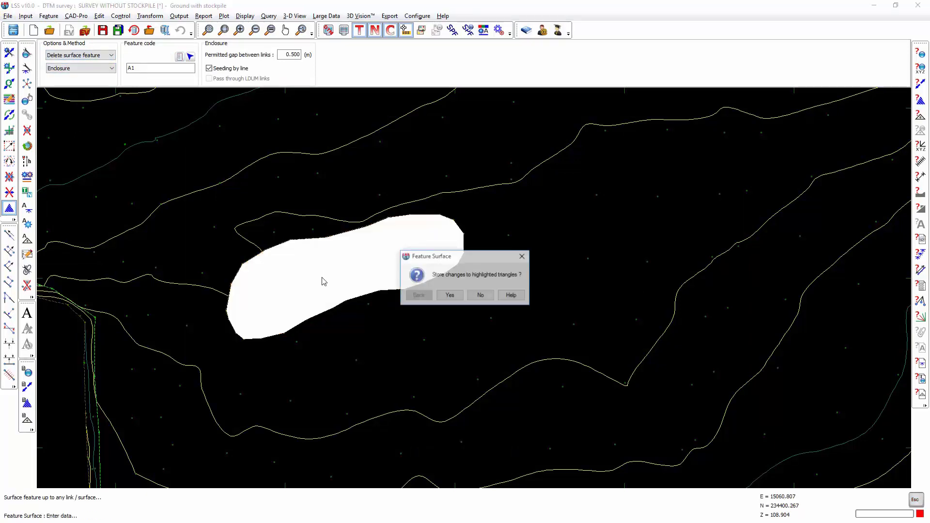
pyautogui.click(449, 295)
pyautogui.scroll(-1, 438, 259)
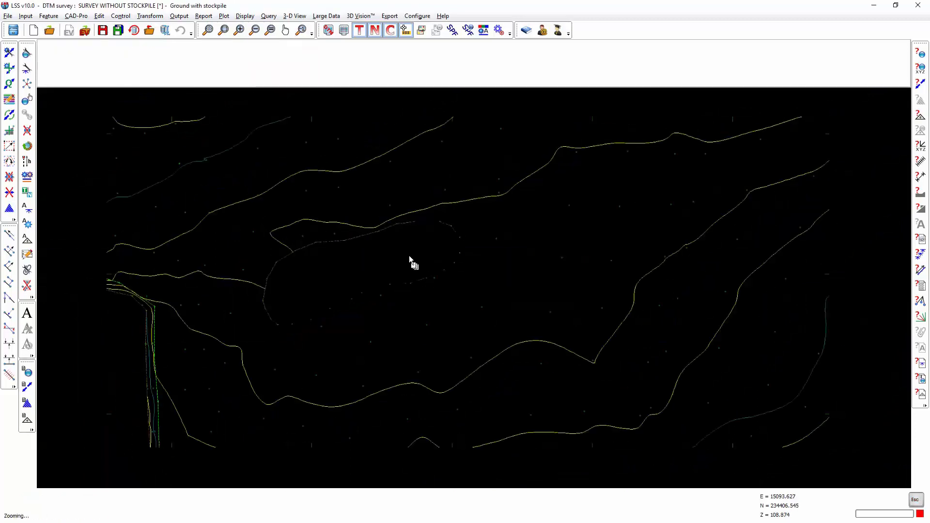
# - Run a volume-to-other-survey report by triangles over the entire survey
pyautogui.click(203, 16)
pyautogui.click(221, 126)
pyautogui.click(440, 403)
pyautogui.click(415, 230)
pyautogui.click(448, 344)
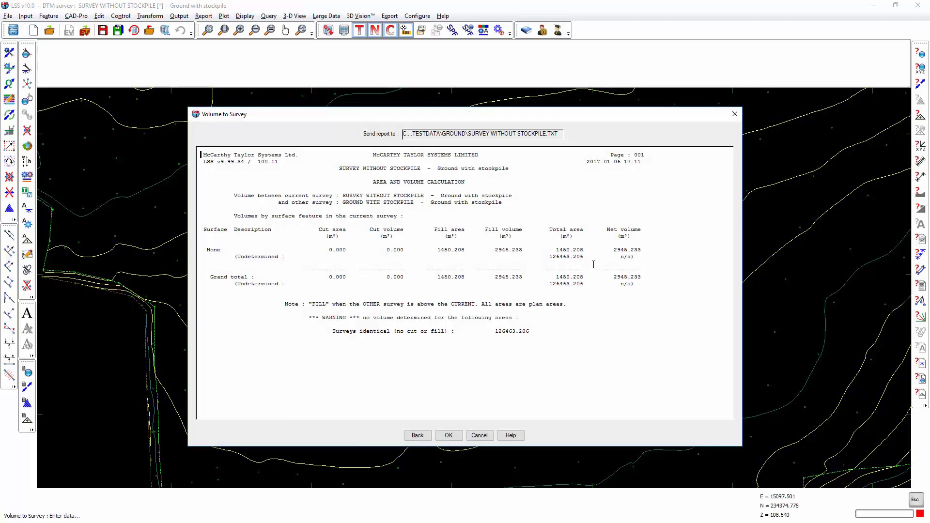
# - Note the 126463.206 undetermined area and 2945.233 net volume, then close the report
pyautogui.moveTo(589, 257); pyautogui.dragTo(544, 258)
pyautogui.moveTo(645, 249); pyautogui.dragTo(615, 249)
pyautogui.click(479, 435)
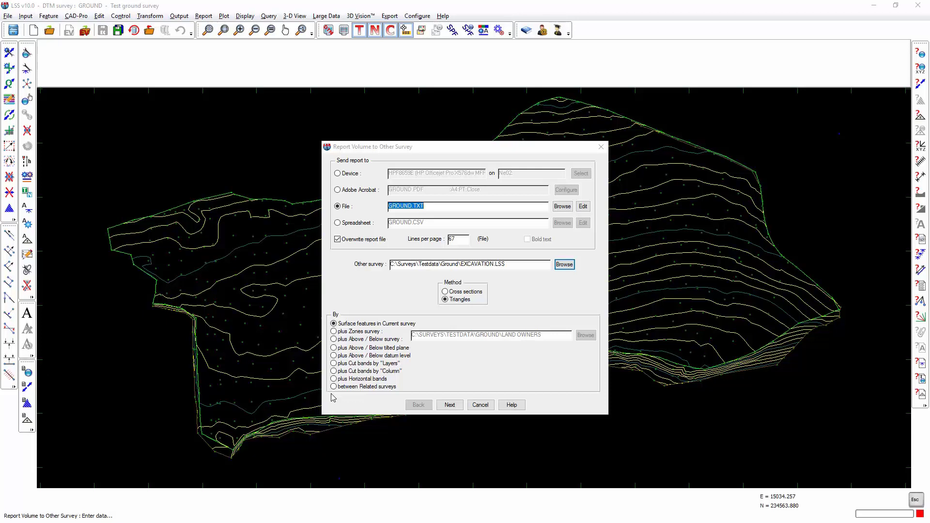
# - Abandon the zone volume setup and overlay LAND OWNERS.LSS as the first over-display survey
pyautogui.click(349, 337)
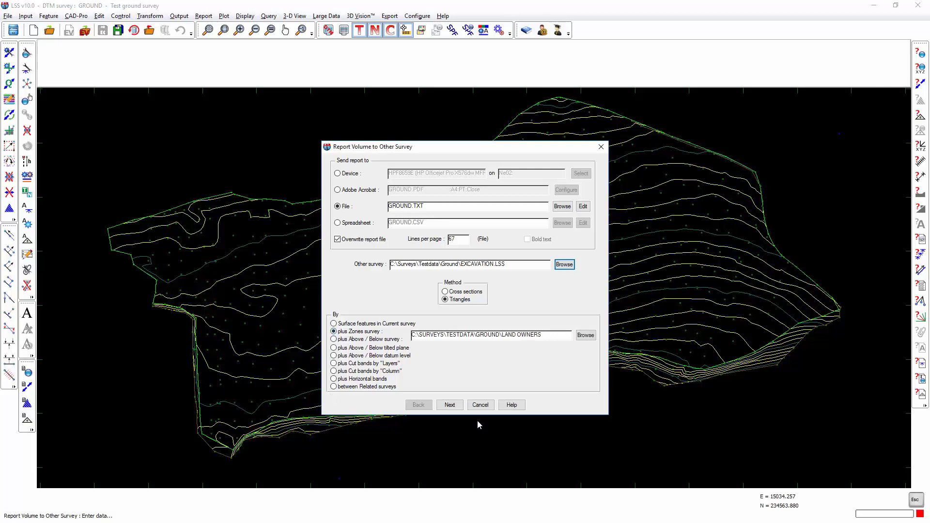
pyautogui.click(481, 404)
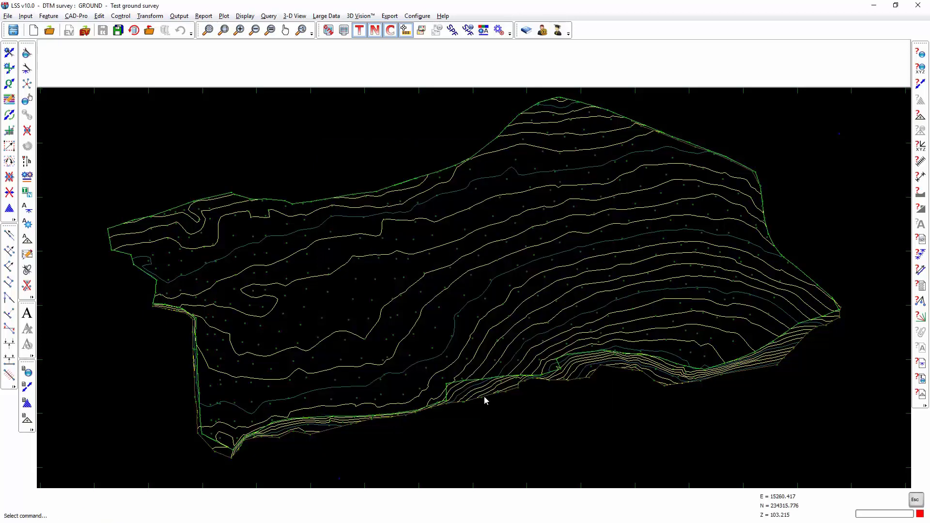
pyautogui.click(421, 30)
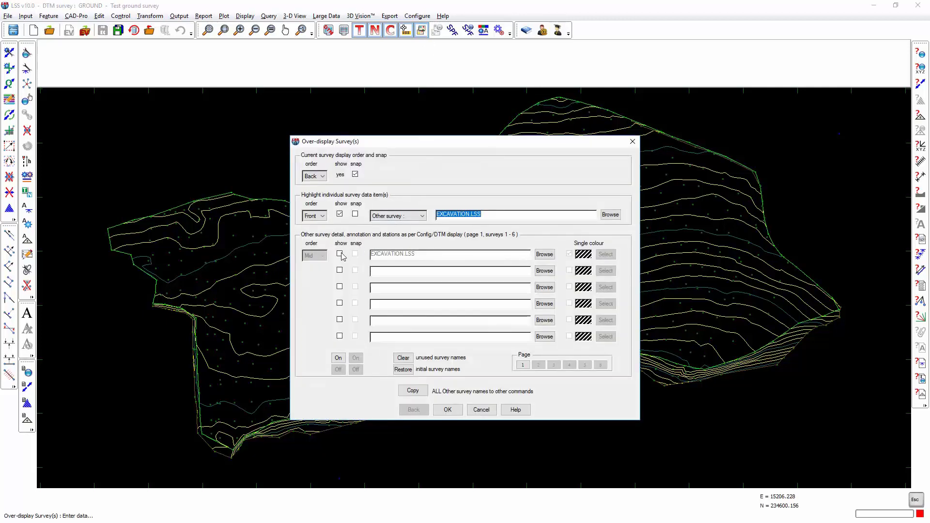
pyautogui.click(340, 253)
pyautogui.click(340, 214)
pyautogui.click(544, 254)
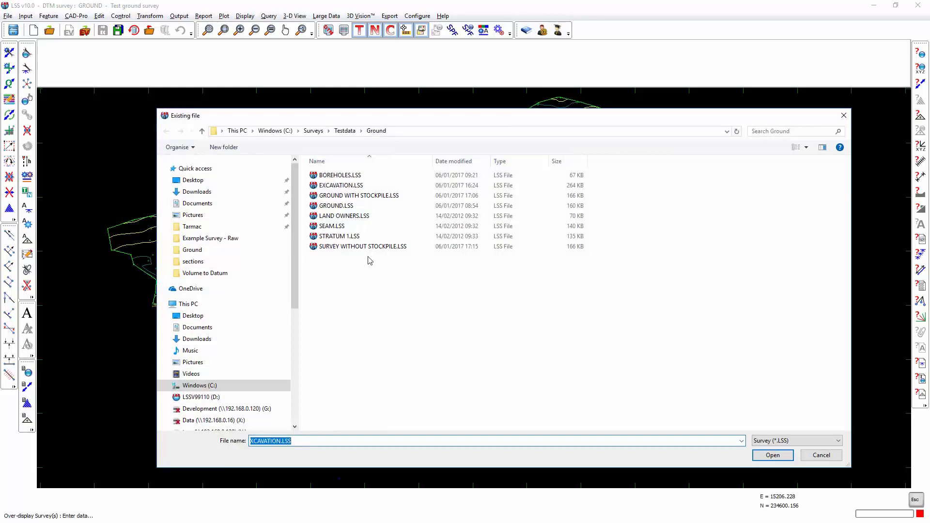
pyautogui.doubleClick(344, 216)
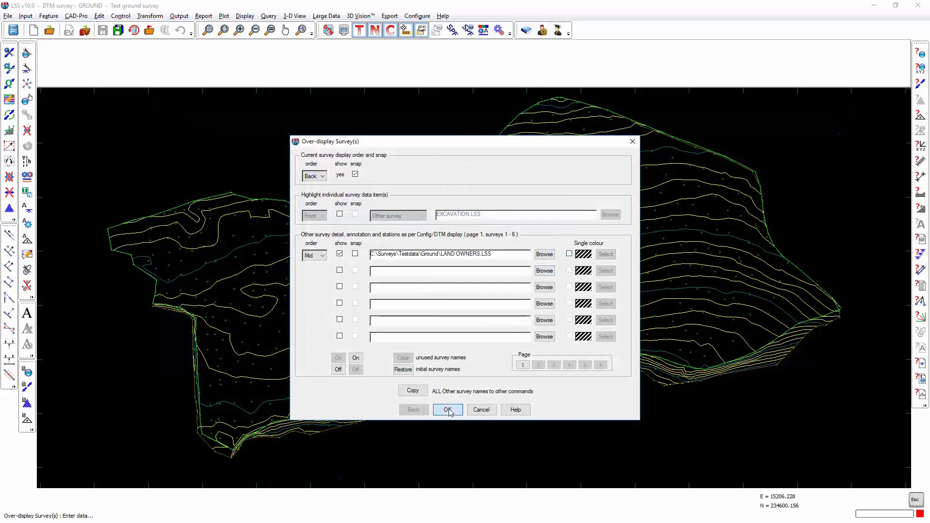
pyautogui.click(448, 409)
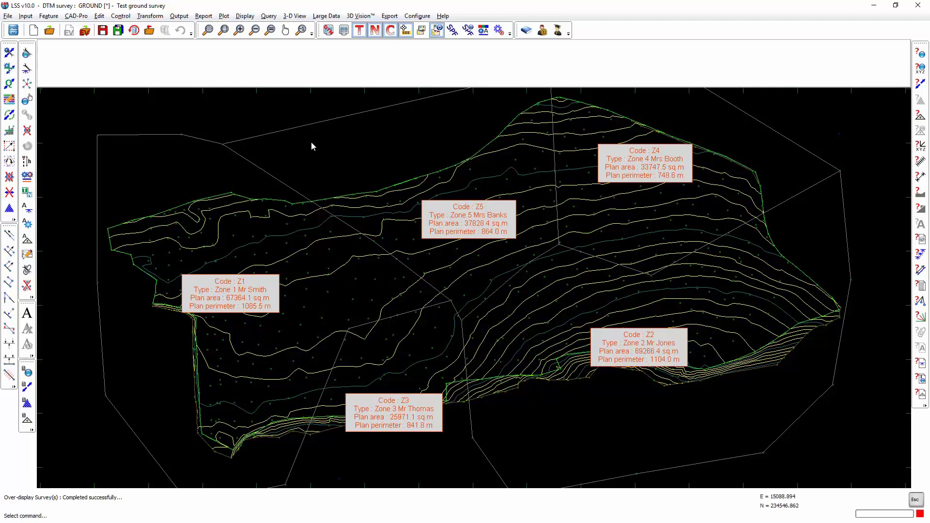
# - Start a volume-to-other-survey report broken down by the LAND OWNERS zones survey
pyautogui.click(203, 16)
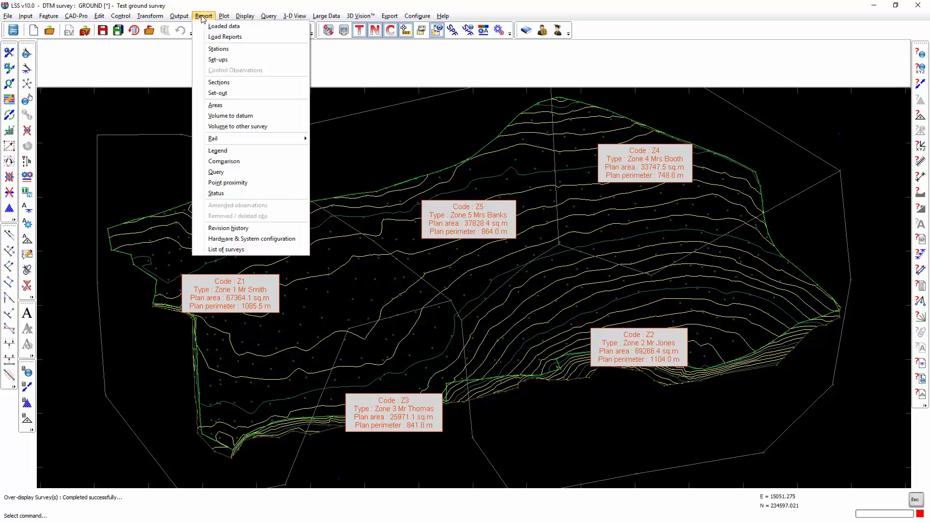
pyautogui.click(237, 126)
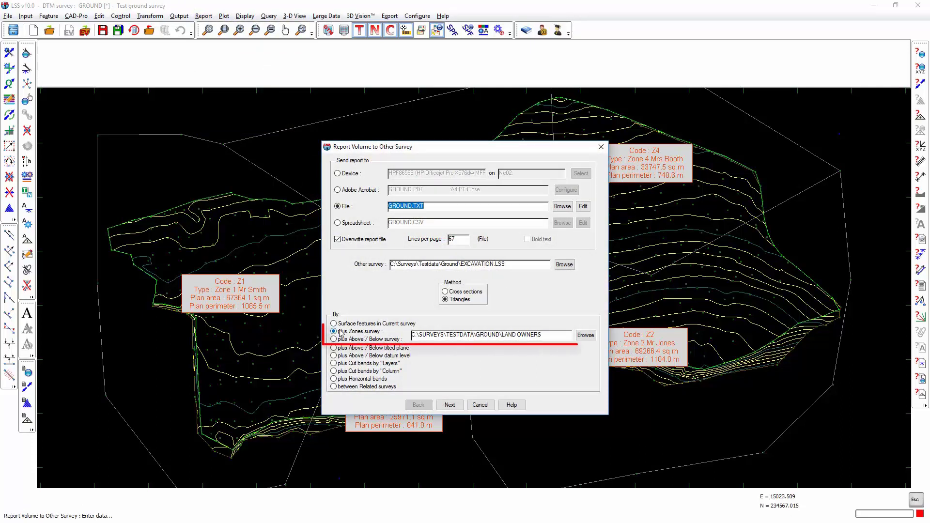
pyautogui.click(548, 334)
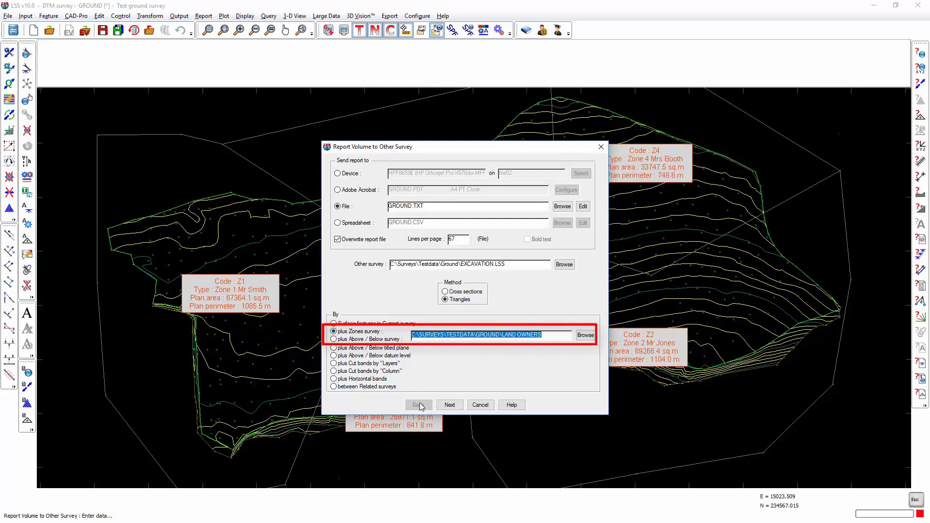
pyautogui.click(451, 406)
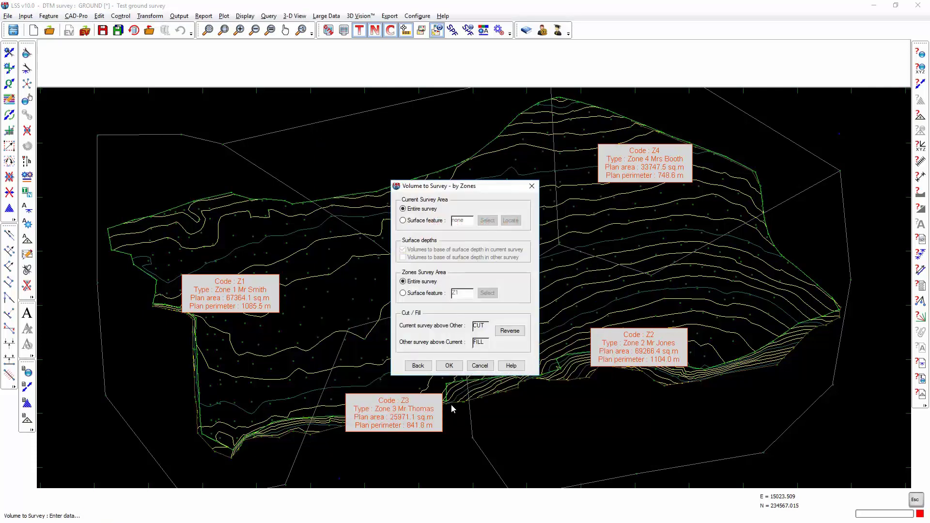
# - Set the zones area to the entire zones survey and run the Z1–Z5 report
pyautogui.click(416, 294)
pyautogui.click(486, 294)
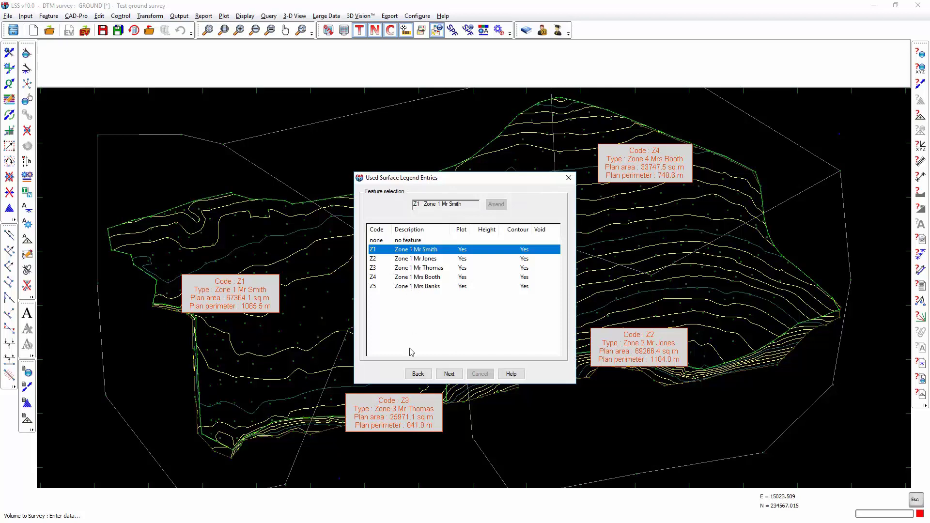
pyautogui.click(423, 374)
pyautogui.click(419, 282)
pyautogui.click(450, 367)
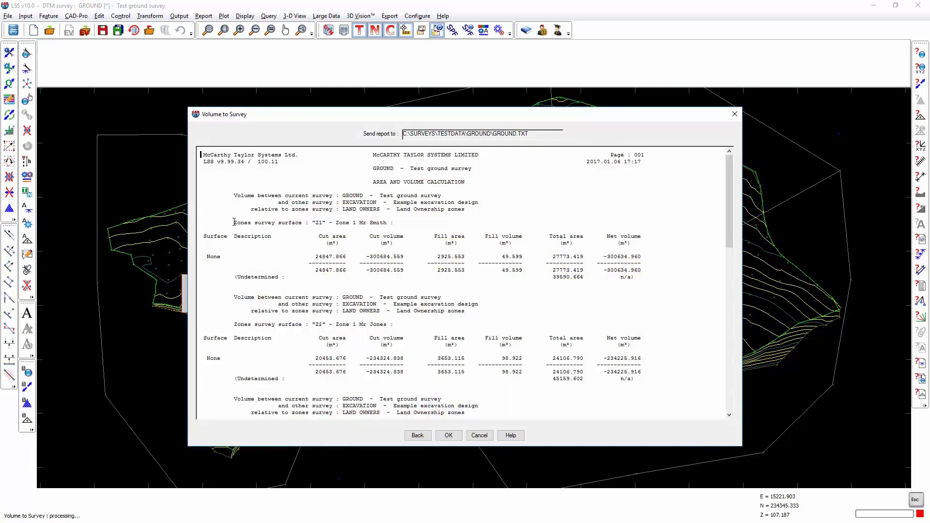
pyautogui.moveTo(235, 223); pyautogui.dragTo(398, 222)
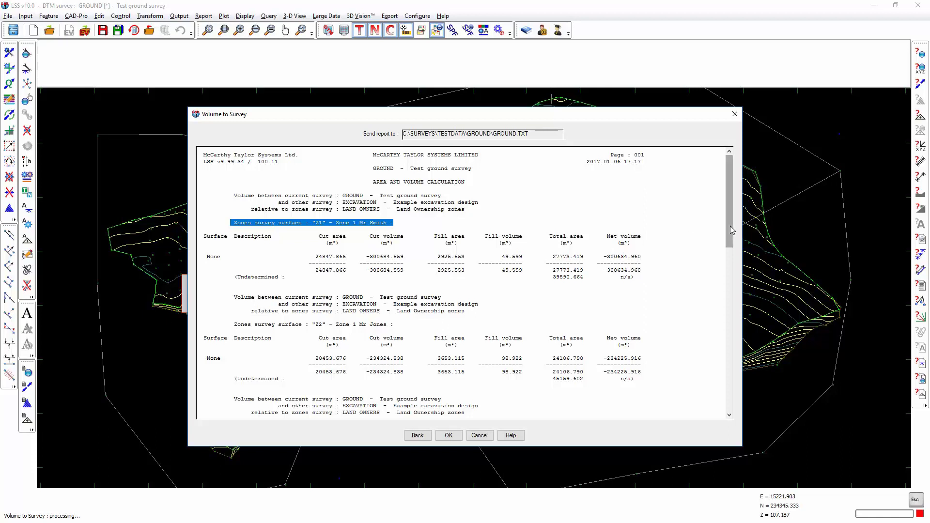
pyautogui.moveTo(730, 226); pyautogui.dragTo(730, 354)
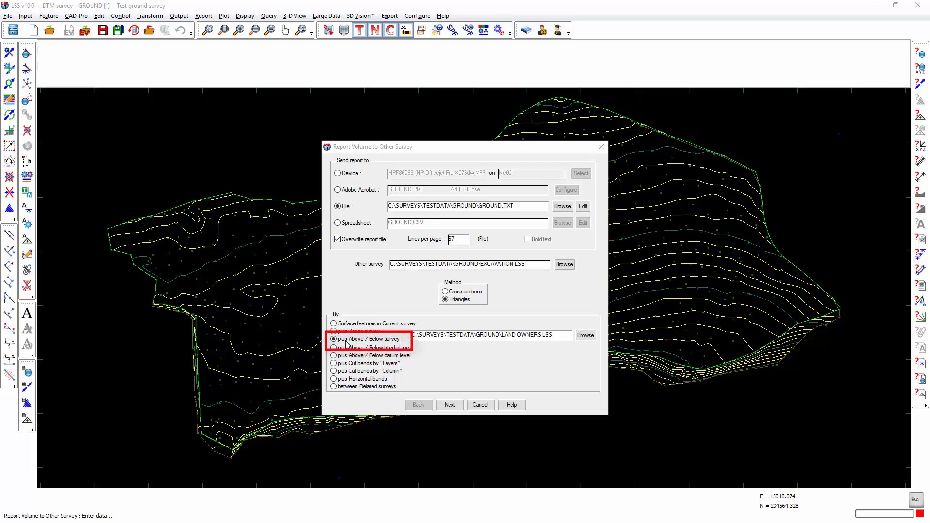
# - Dismiss the volume setup and query a section against EXCAVATION.LSS and STRATUM 1.LSS
pyautogui.click(480, 404)
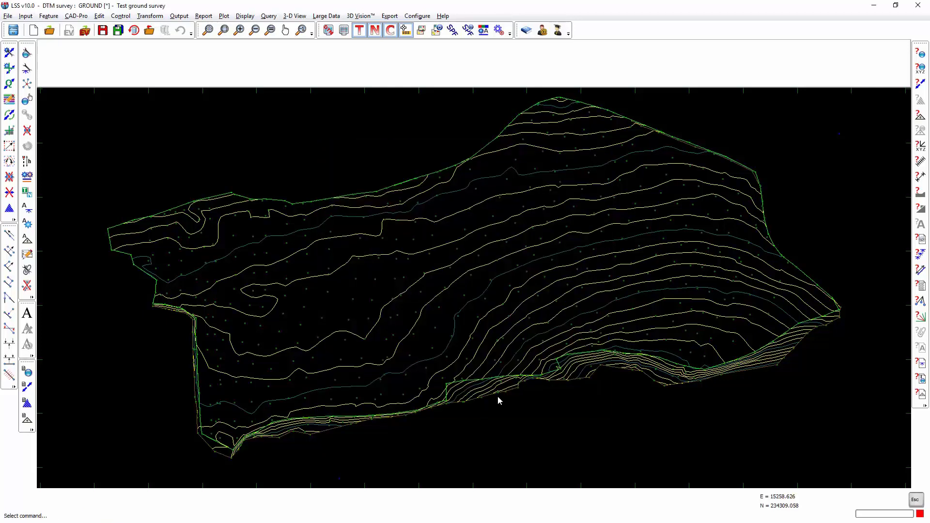
pyautogui.click(921, 196)
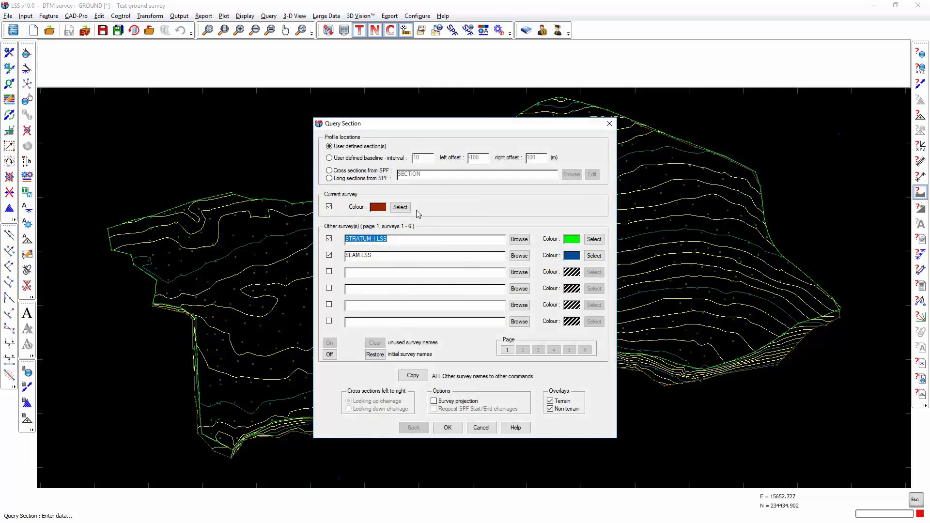
pyautogui.click(522, 242)
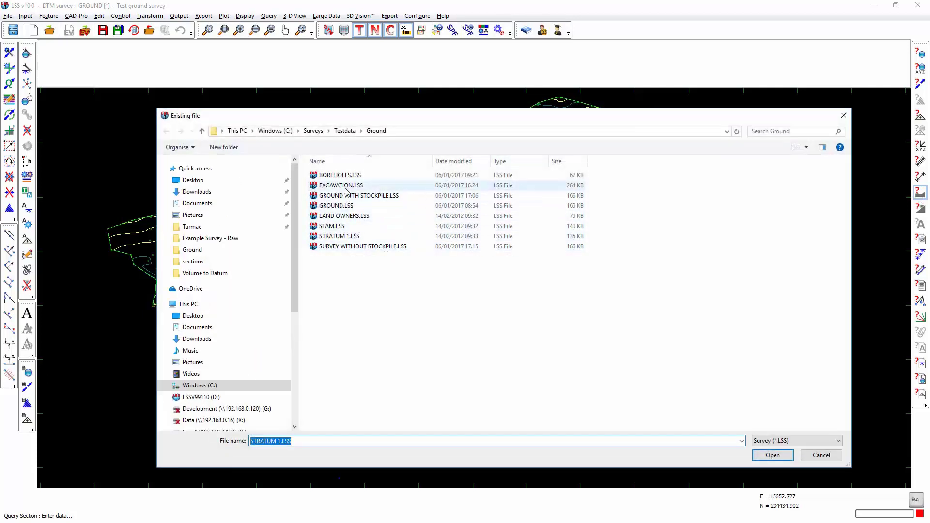
pyautogui.doubleClick(344, 186)
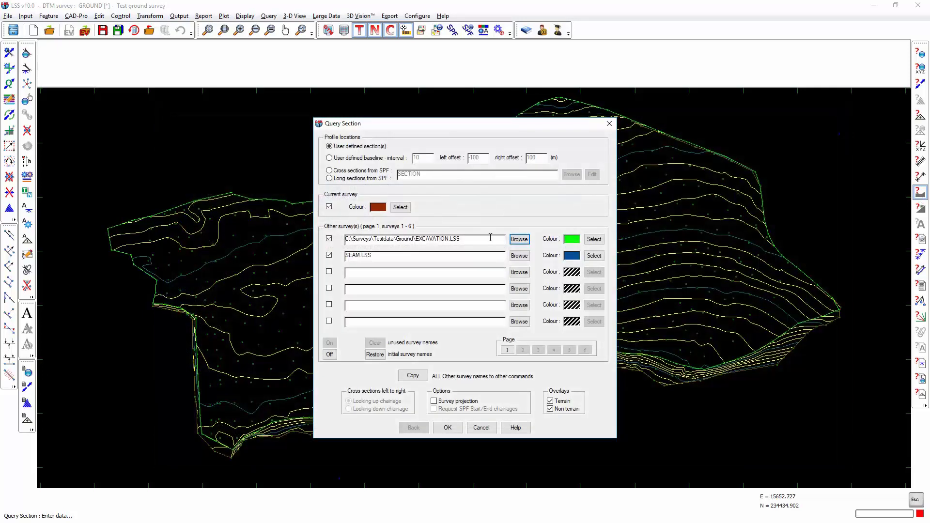
pyautogui.click(519, 256)
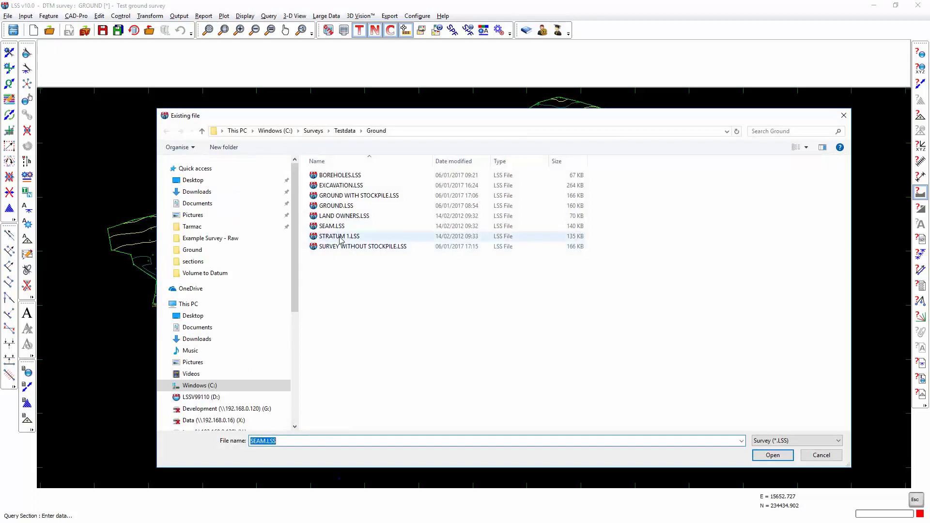
pyautogui.doubleClick(340, 236)
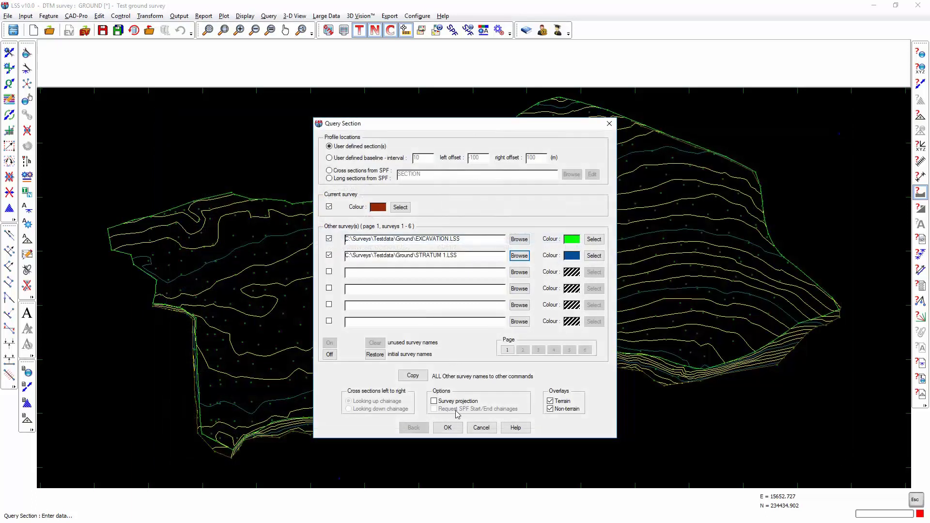
pyautogui.click(447, 427)
# - Draw the section line and measure the profile near chainages 80 and 152
pyautogui.click(391, 164)
pyautogui.click(491, 411)
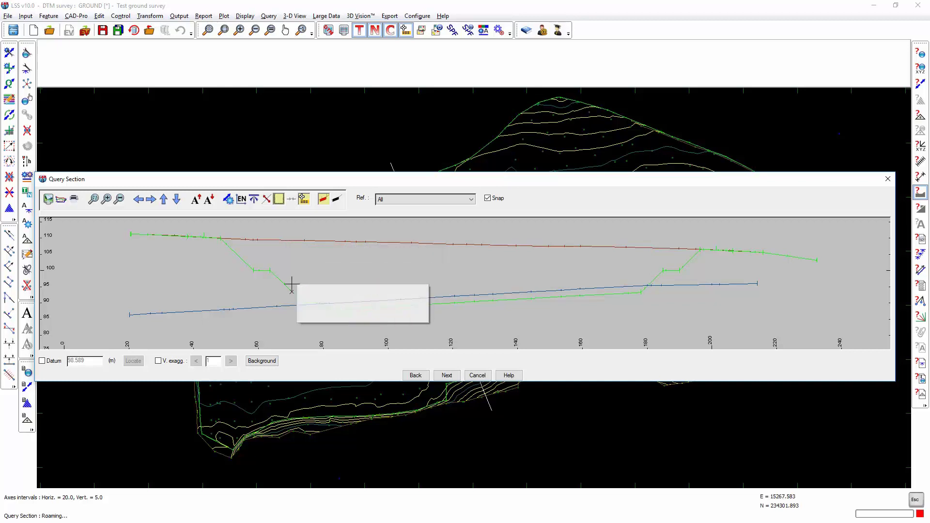
pyautogui.click(322, 304)
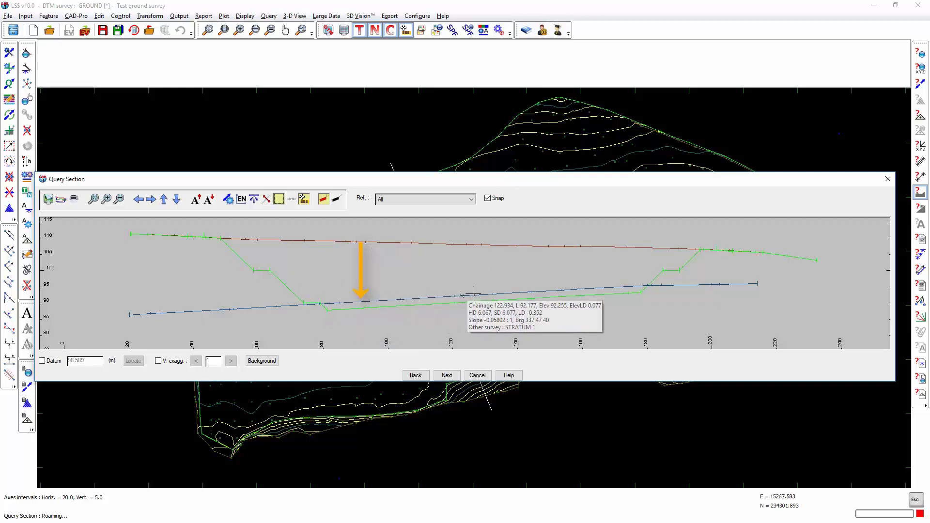
pyautogui.click(555, 293)
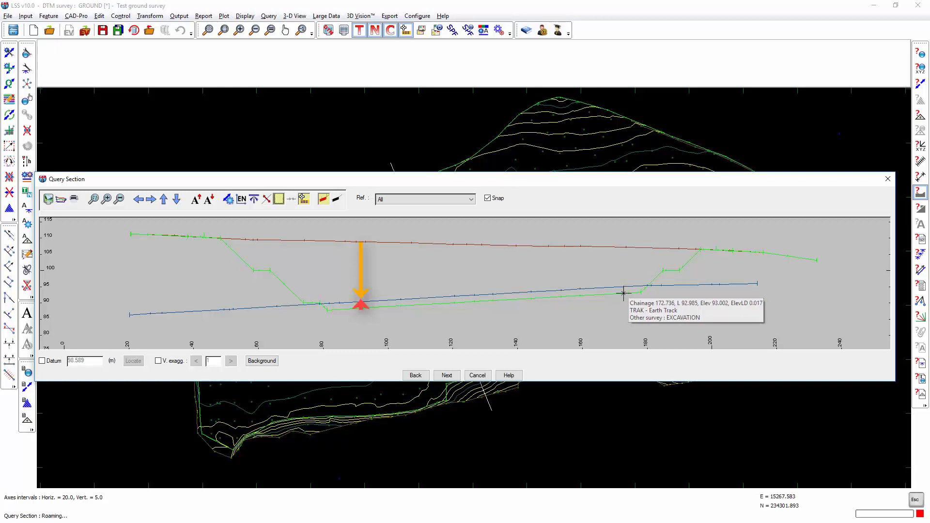
# - Close the profile and start a volume report with STRATUM 1.LSS as the above/below survey
pyautogui.click(888, 179)
pyautogui.click(204, 16)
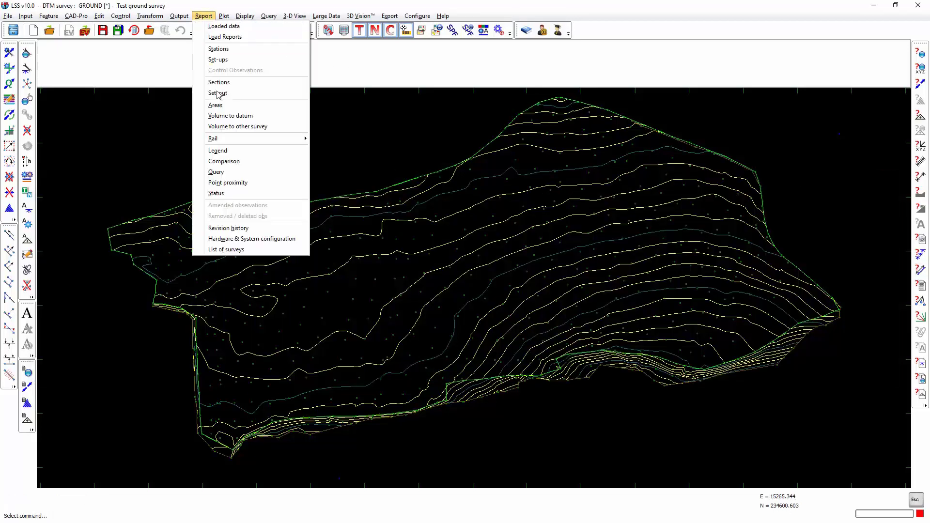
pyautogui.click(224, 127)
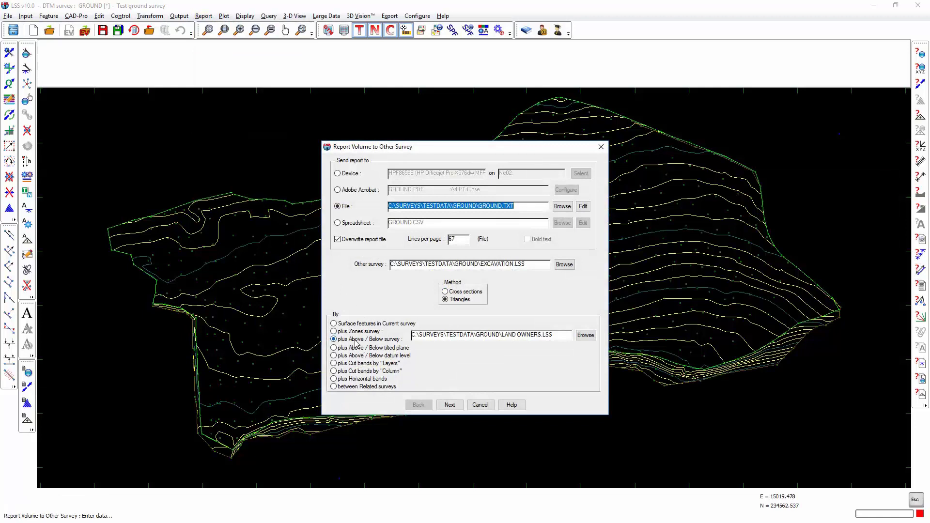
pyautogui.click(586, 335)
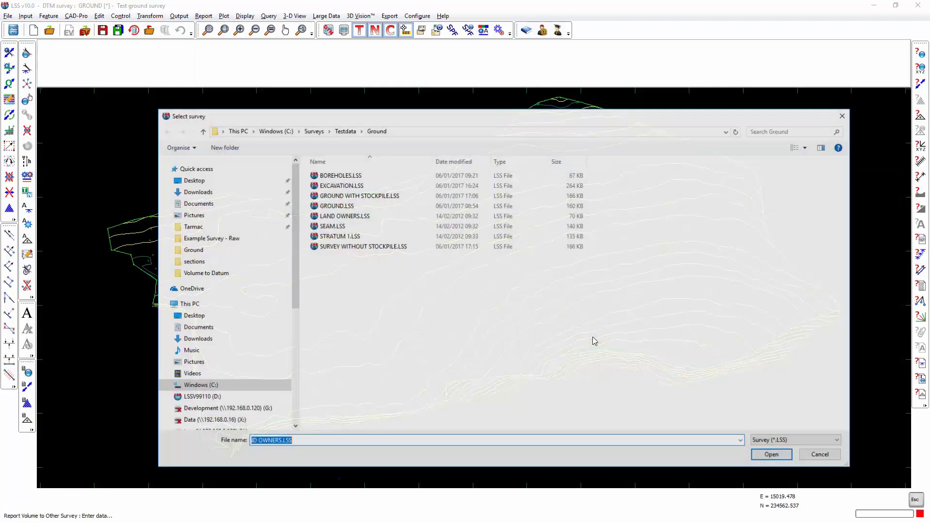
pyautogui.doubleClick(339, 236)
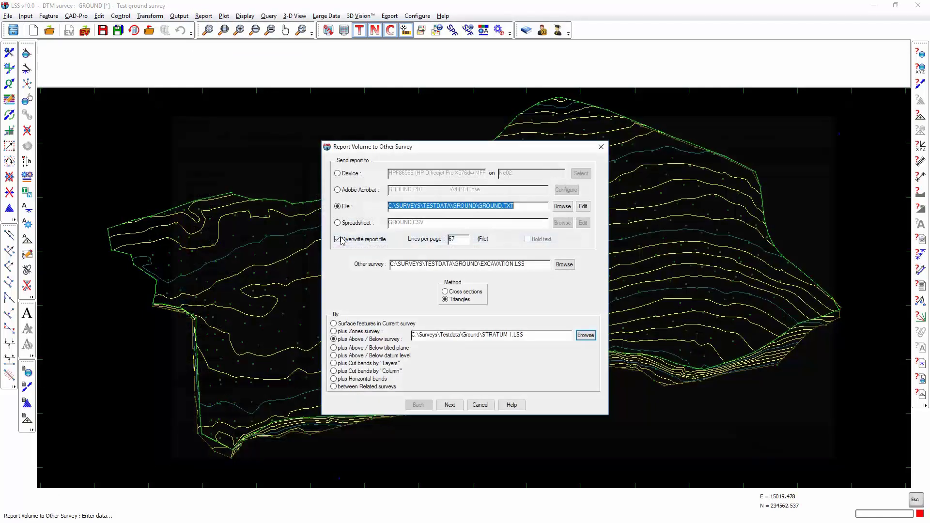
pyautogui.click(450, 405)
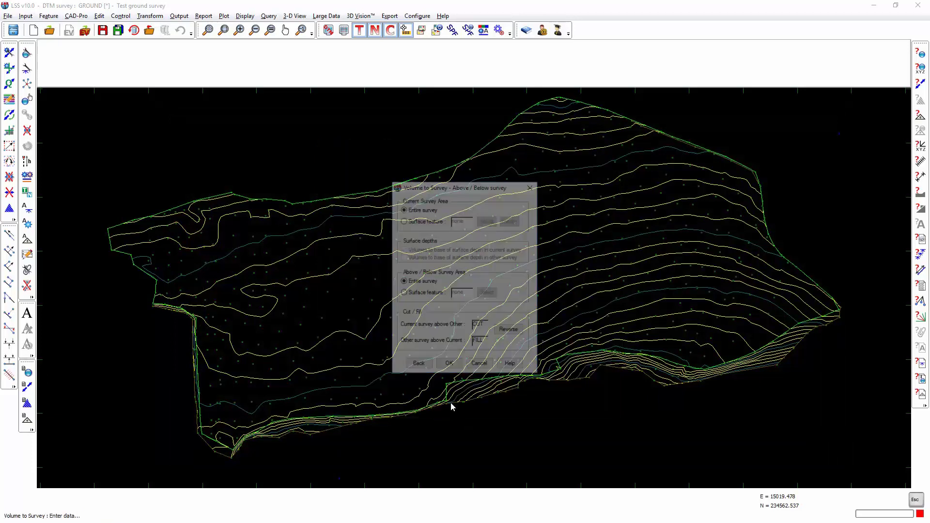
# - Run the above/below report and mark the above-stratum net volume -1049568.988
pyautogui.click(450, 368)
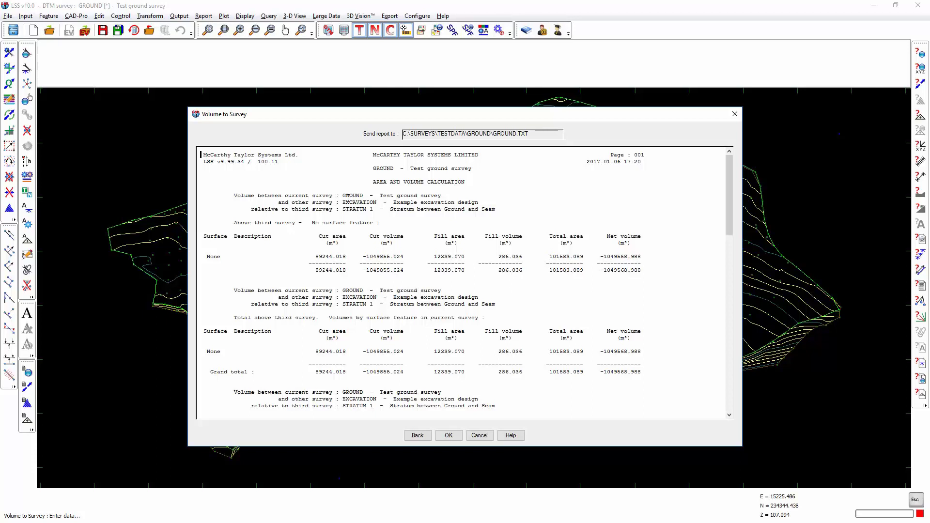
pyautogui.moveTo(341, 194); pyautogui.dragTo(374, 213)
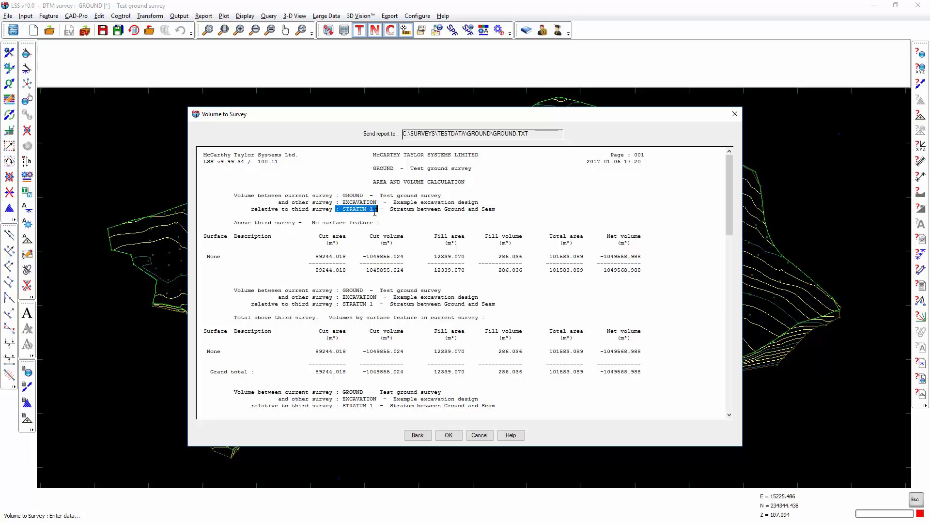
pyautogui.click(405, 229)
pyautogui.moveTo(226, 224); pyautogui.dragTo(299, 224)
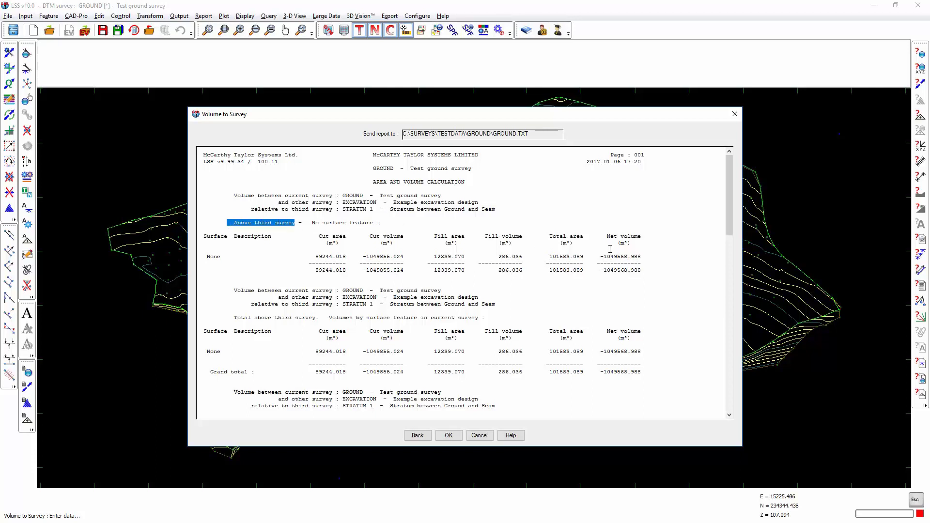
pyautogui.moveTo(643, 258); pyautogui.dragTo(603, 257)
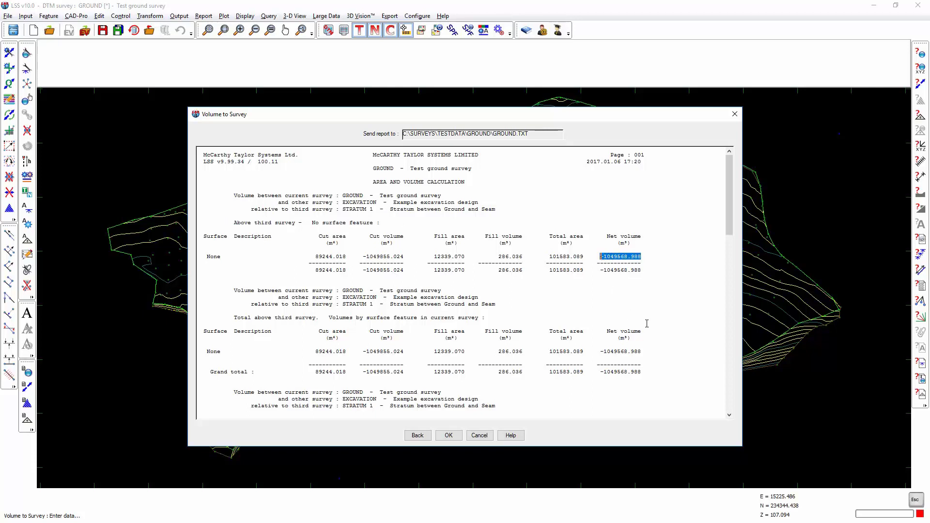
# - Scroll down and mark the below-stratum net volume -95769.074
pyautogui.scroll(-3, 647, 323)
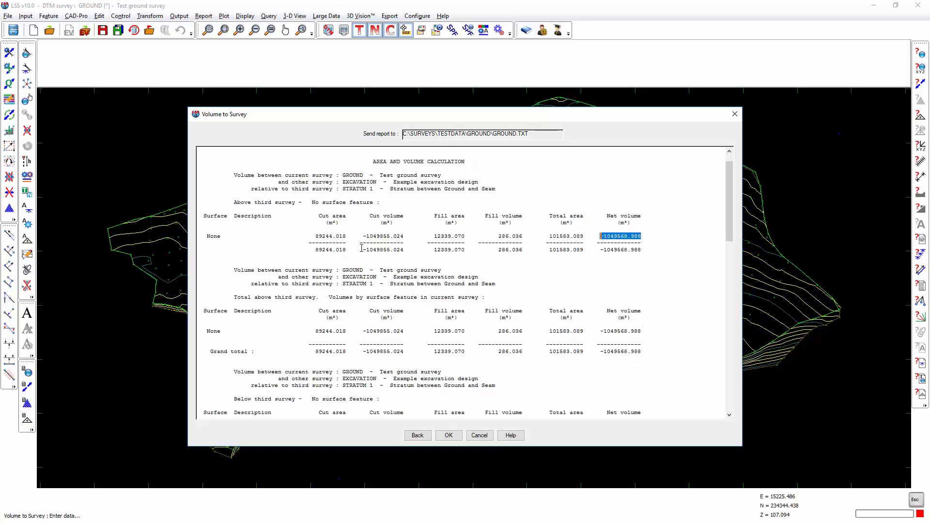
pyautogui.scroll(-6, 470, 296)
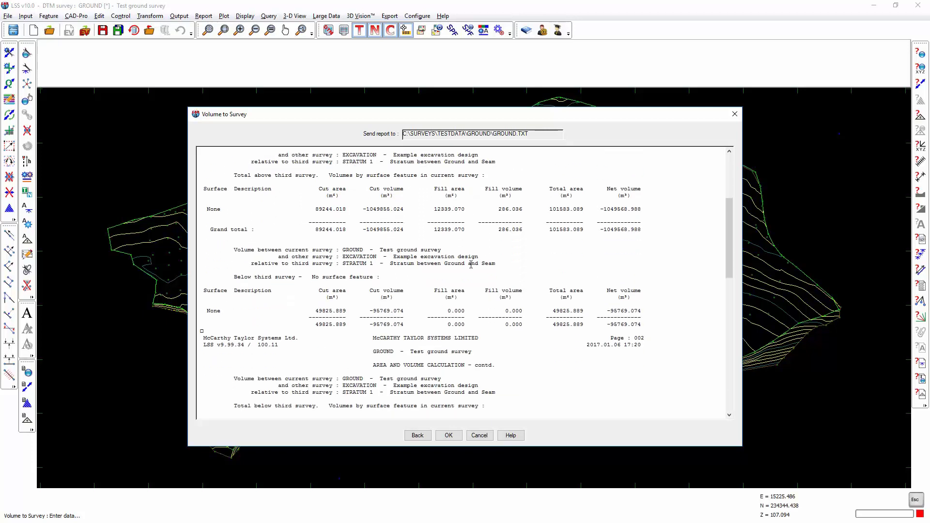
pyautogui.scroll(-1, 471, 264)
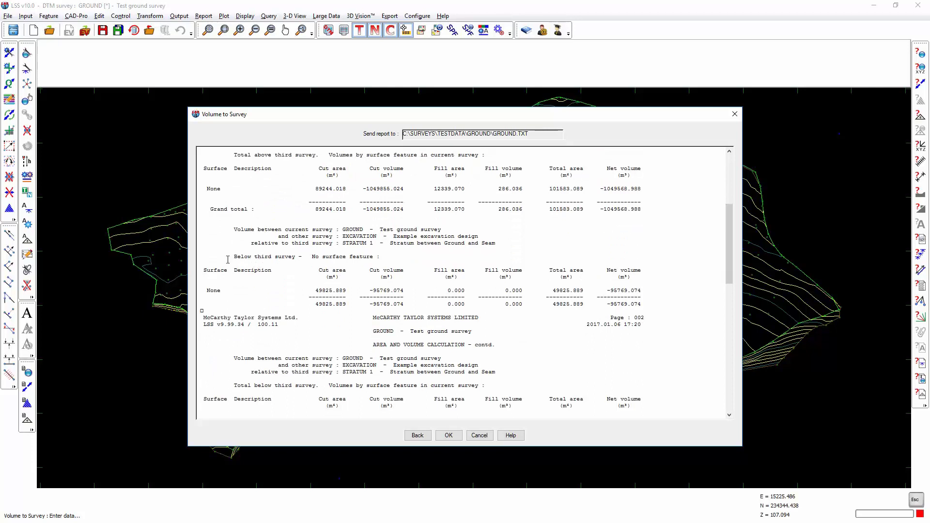
pyautogui.moveTo(227, 258); pyautogui.dragTo(376, 257)
pyautogui.moveTo(609, 304); pyautogui.dragTo(645, 303)
pyautogui.scroll(-4, 595, 349)
pyautogui.scroll(-6, 597, 347)
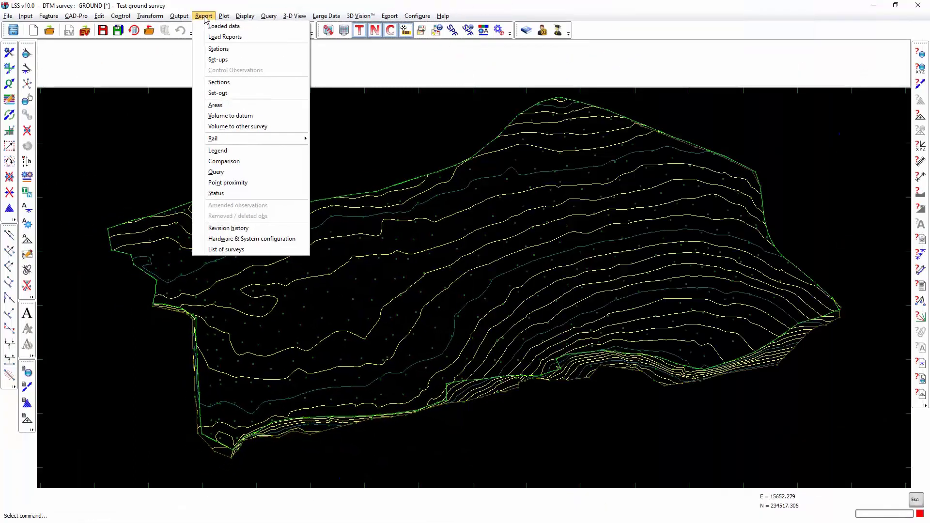
pyautogui.click(238, 127)
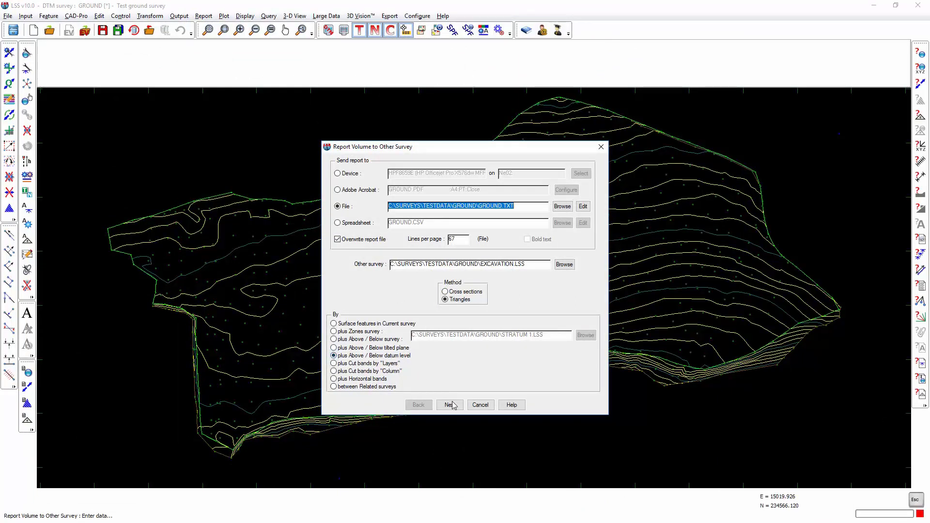
pyautogui.click(480, 405)
pyautogui.click(920, 193)
pyautogui.click(446, 428)
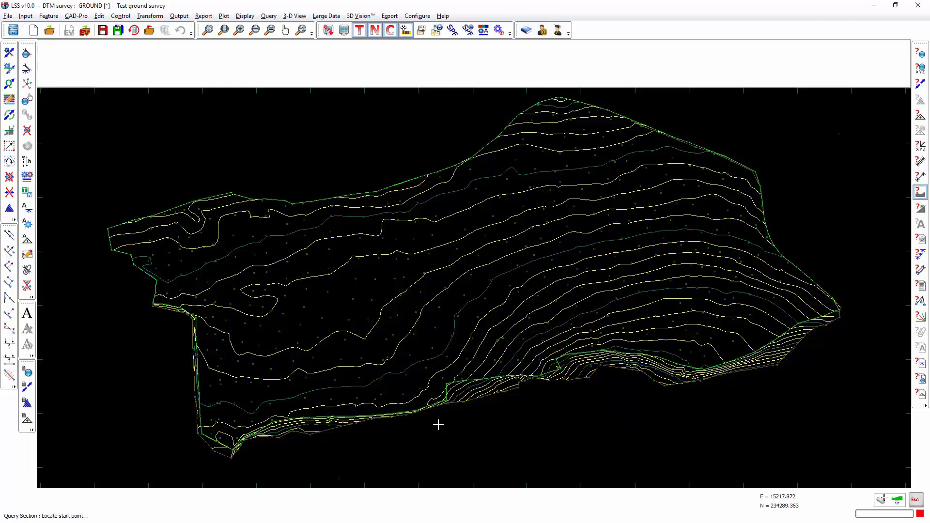
pyautogui.click(369, 158)
pyautogui.click(486, 422)
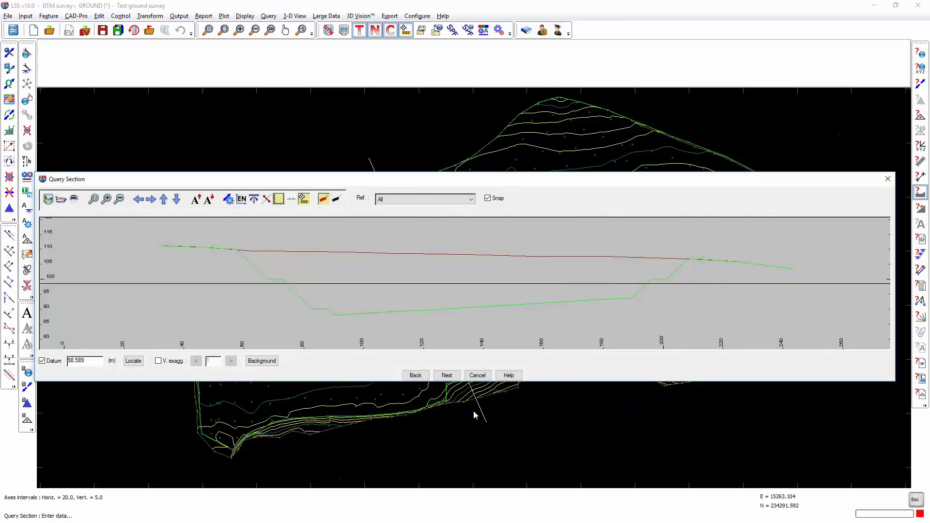
pyautogui.click(333, 241)
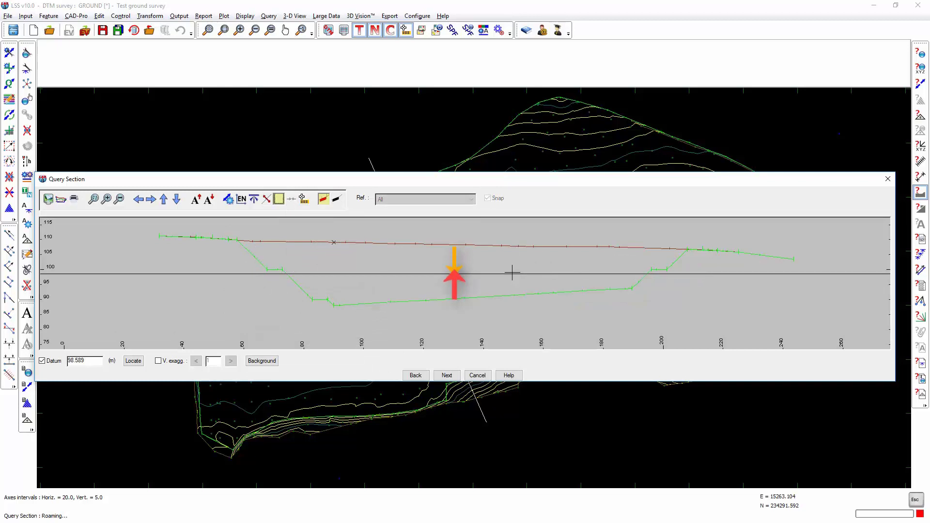
# - Close the profile and set the volume-to-other-survey breakdown to cut bands by layers
pyautogui.click(478, 377)
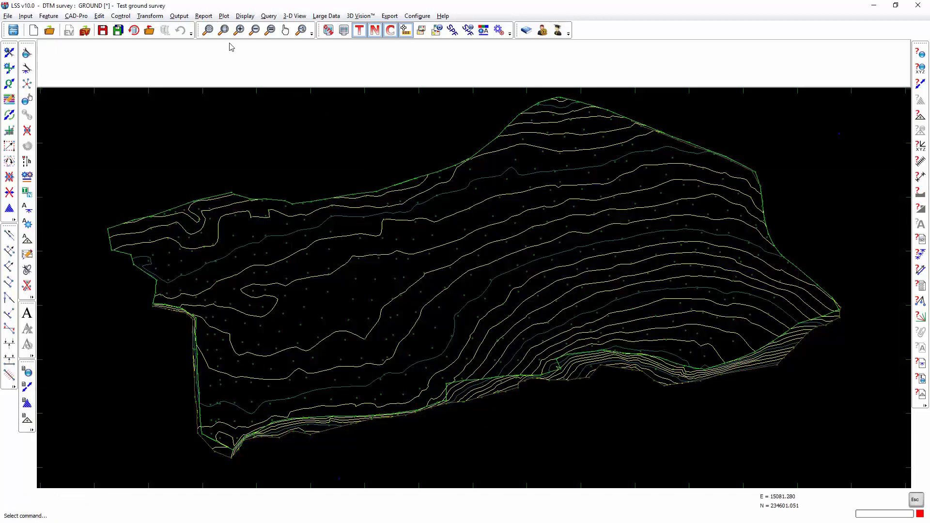
pyautogui.click(204, 17)
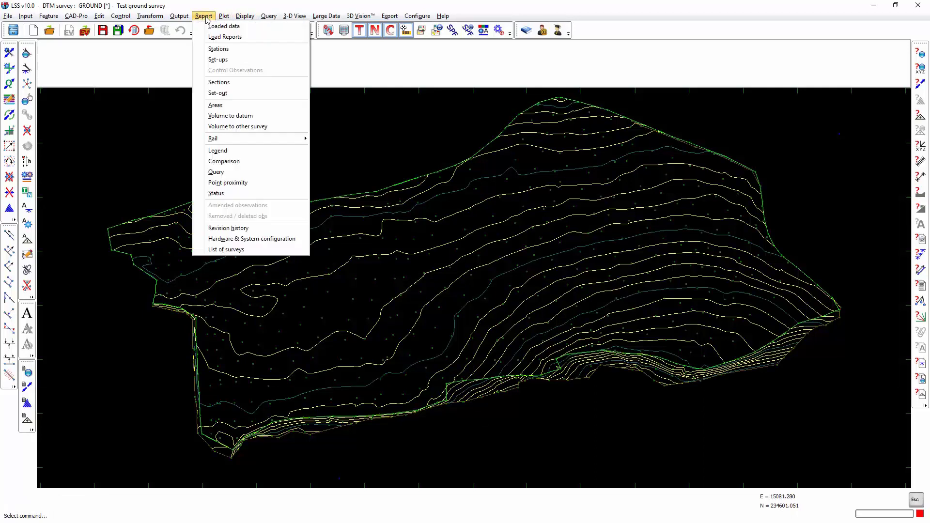
pyautogui.click(213, 127)
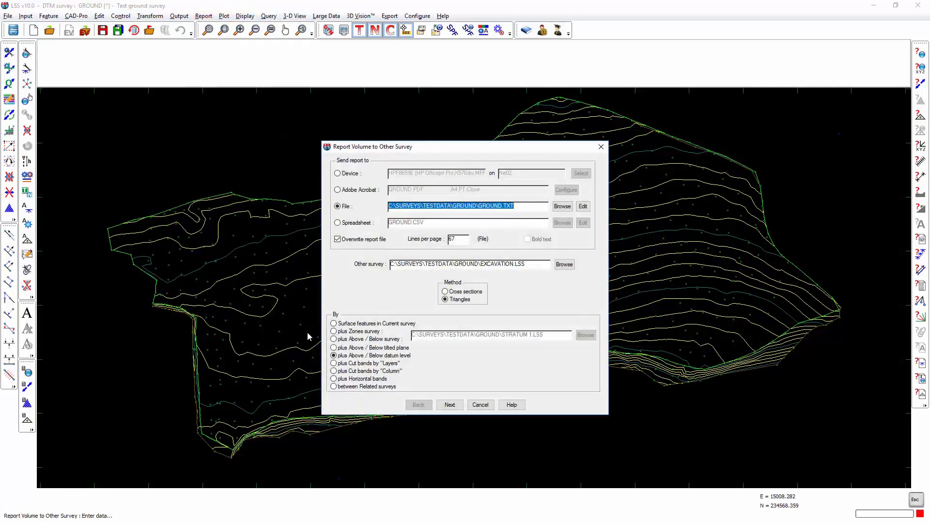
pyautogui.click(352, 364)
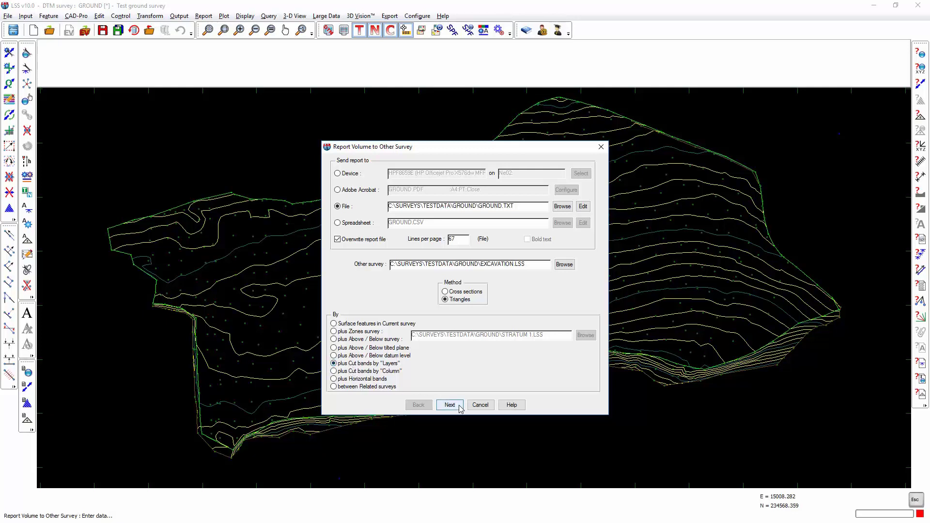
# - Read the Help topic on cut bands, then close Help
pyautogui.click(512, 405)
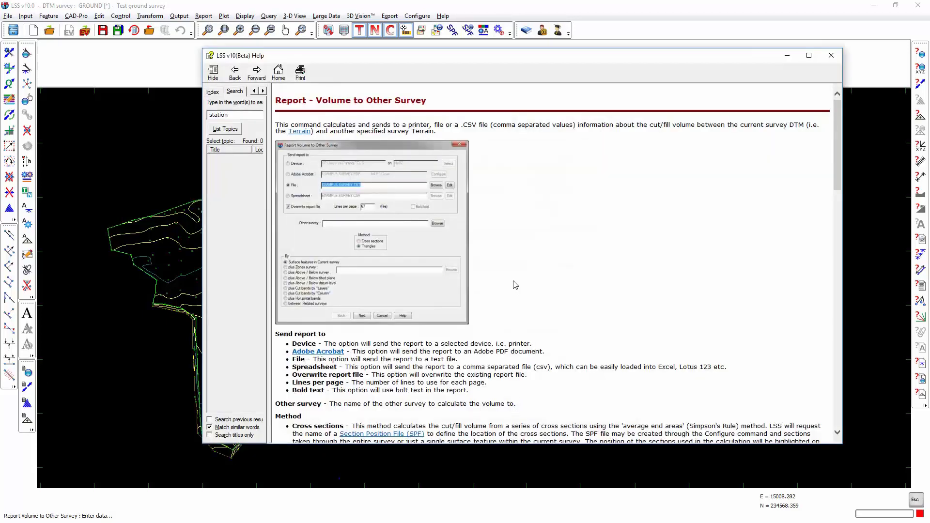
pyautogui.scroll(-9, 515, 285)
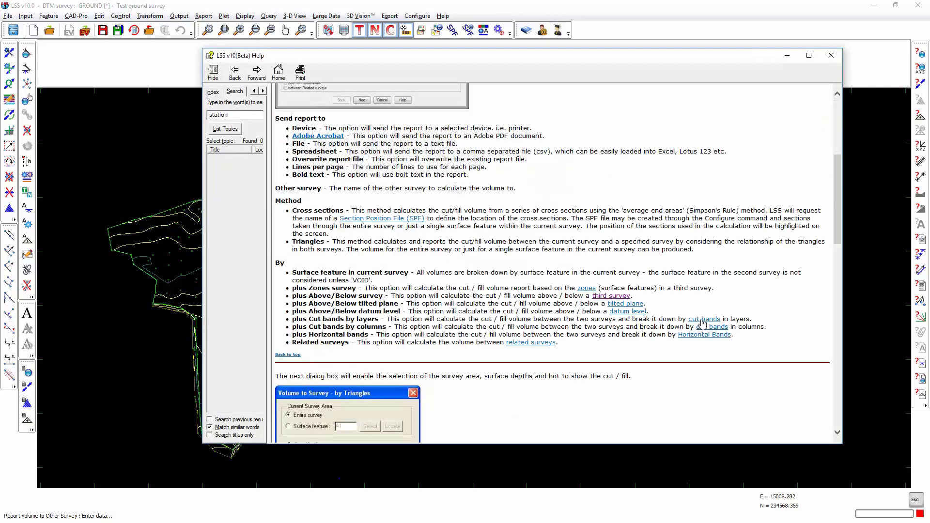
pyautogui.click(702, 319)
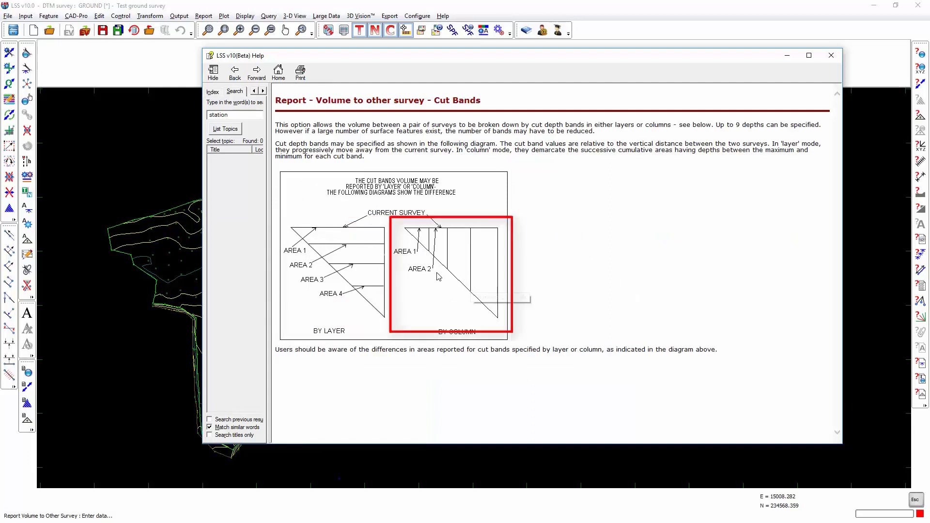
pyautogui.click(831, 55)
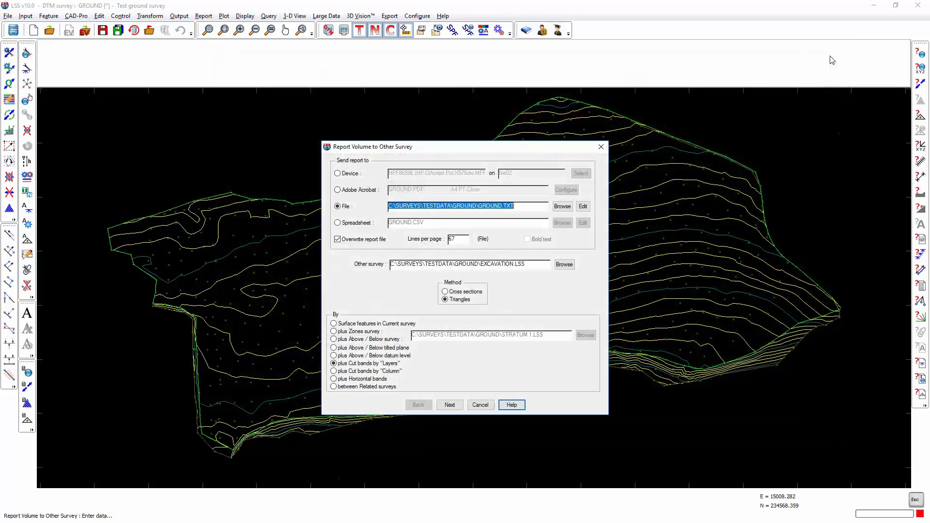
# - Report GROUND-to-EXCAVATION volumes in horizontal bands from base elevation 100.000 m
pyautogui.click(359, 381)
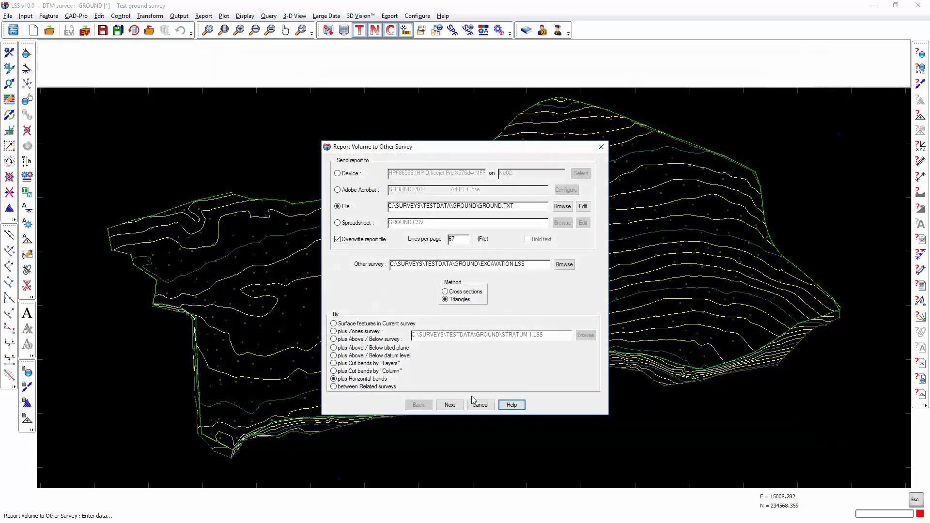
pyautogui.click(454, 408)
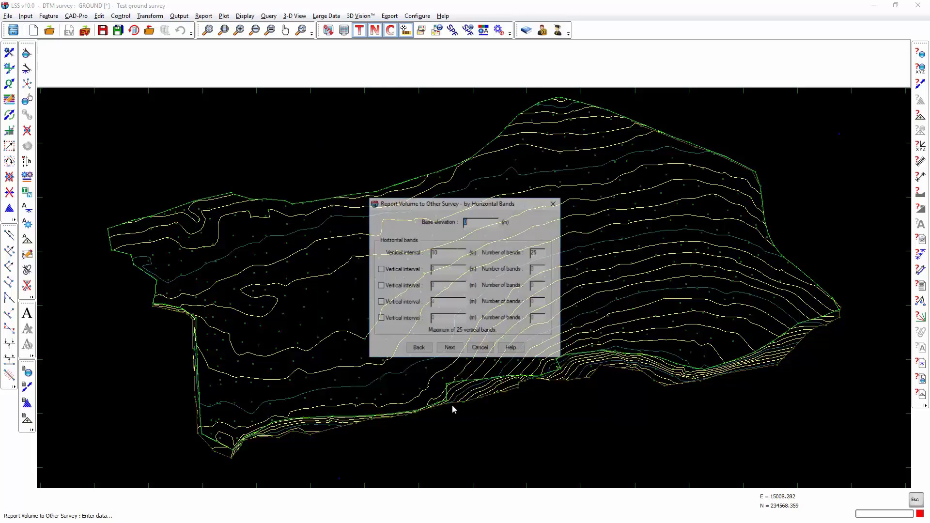
pyautogui.click(448, 253)
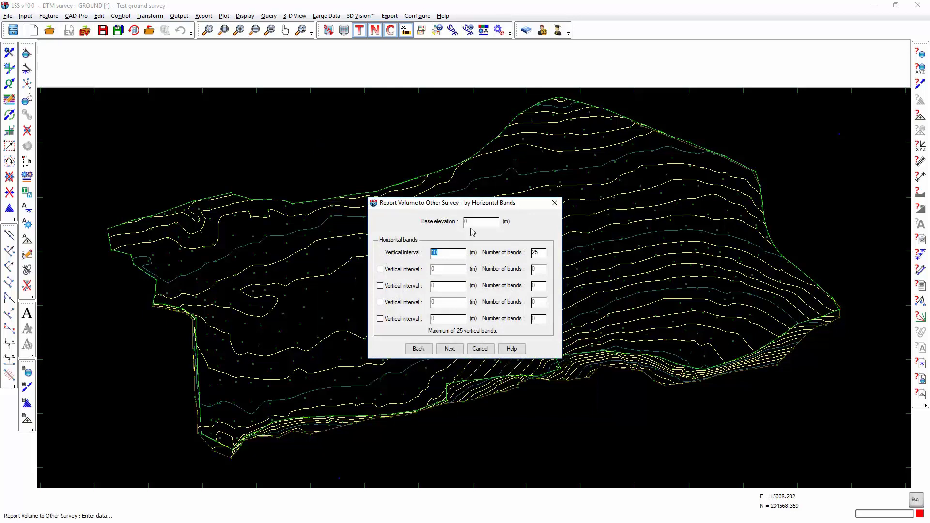
pyautogui.click(485, 222)
pyautogui.click(448, 350)
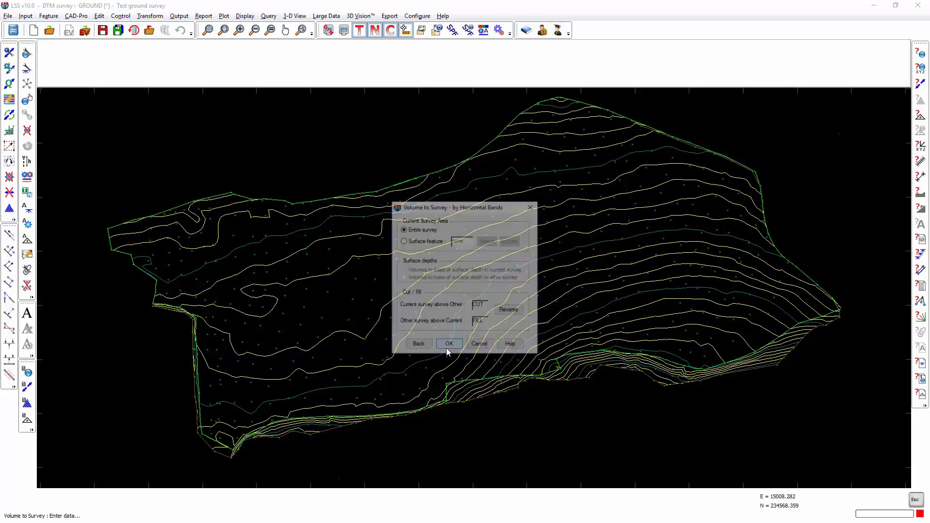
pyautogui.click(449, 346)
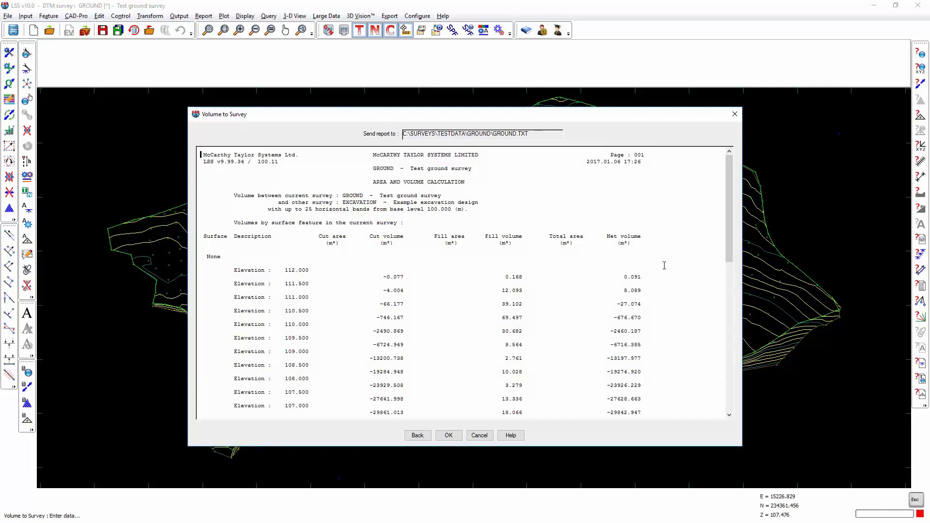
pyautogui.moveTo(731, 228); pyautogui.dragTo(729, 306)
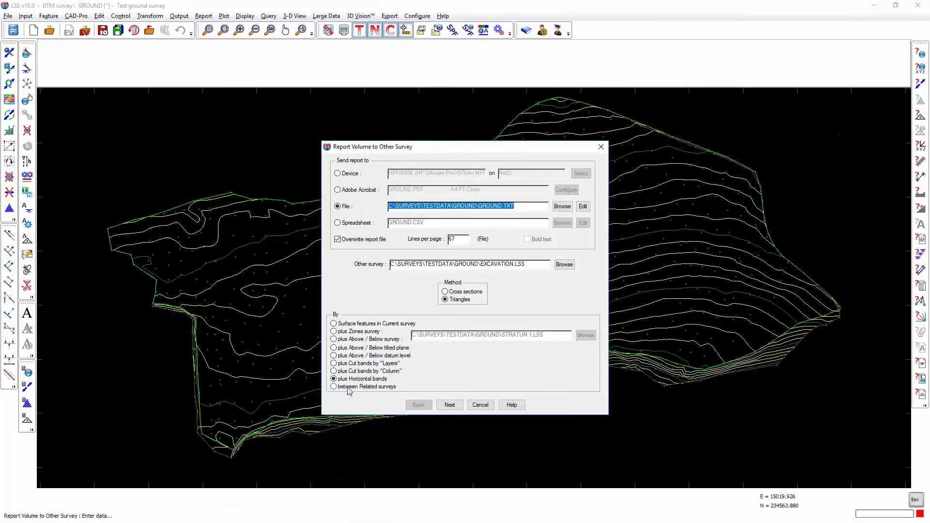
# - Switch to volumes between related surveys and view the Related Surveys help topic
pyautogui.click(348, 387)
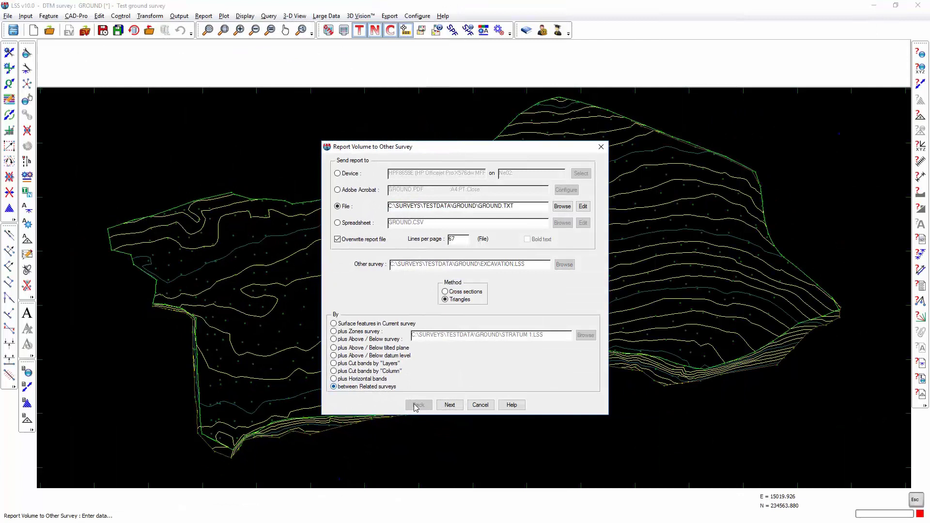
pyautogui.click(449, 405)
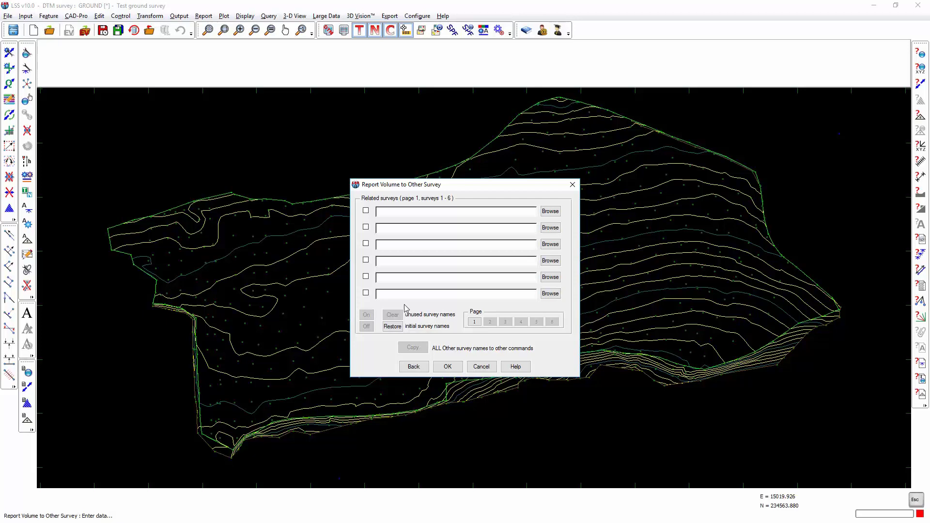
pyautogui.press('F1')
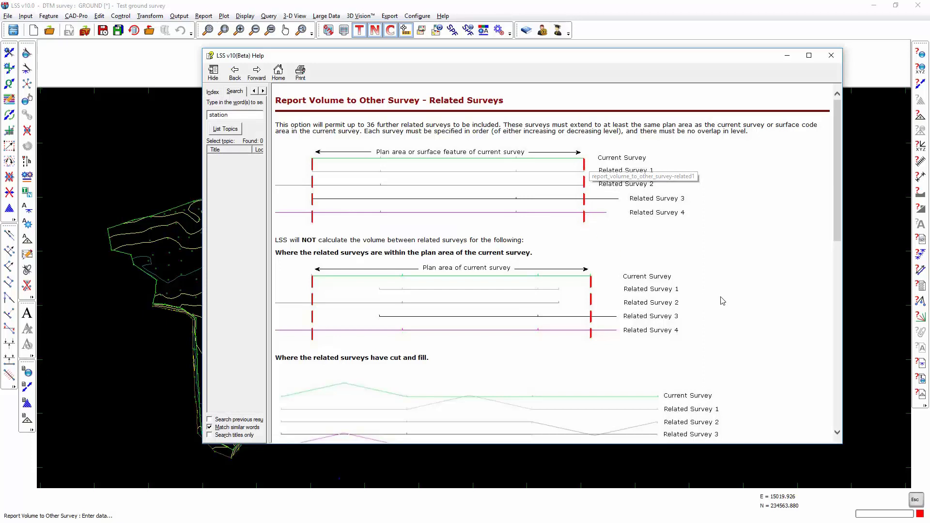
pyautogui.scroll(-3, 723, 301)
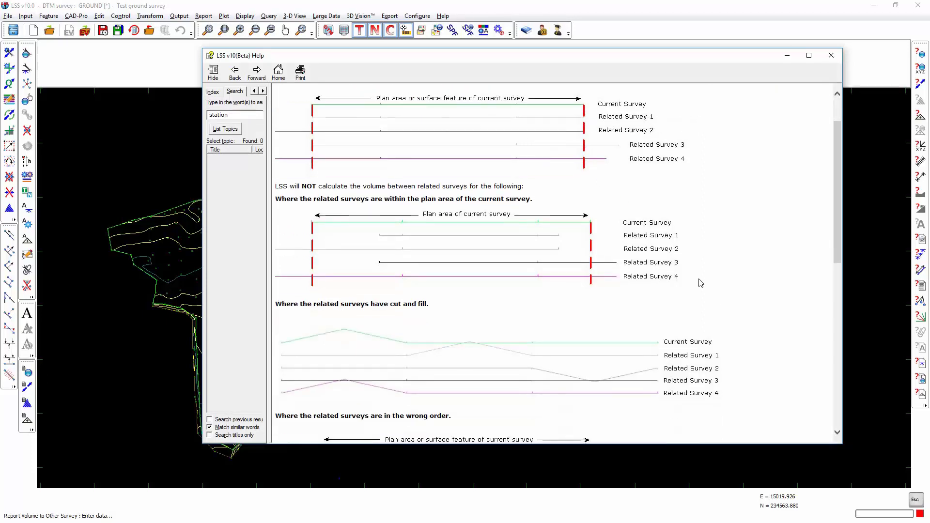